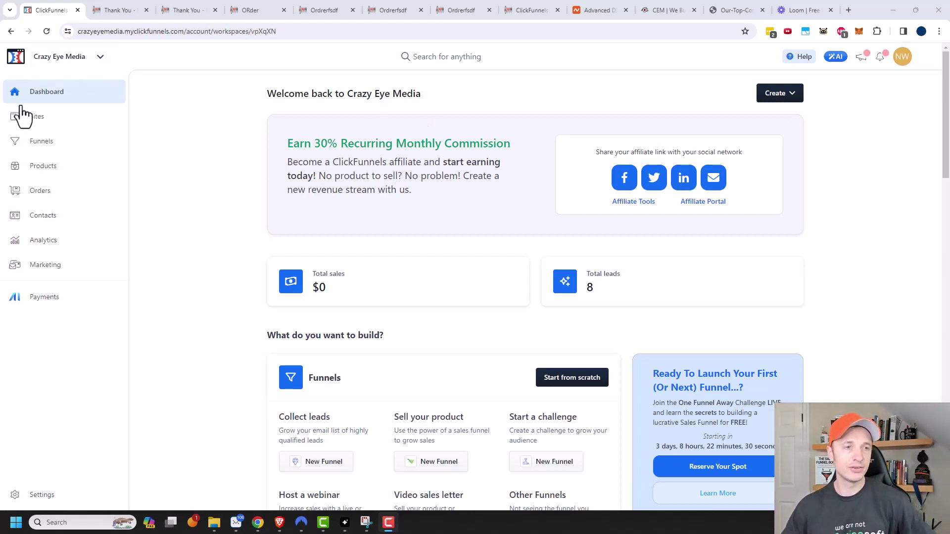
Step: Create a new site store named Crazy Eye Media Store with the path store
{"action": "left_click", "coordinate": [37, 118]}
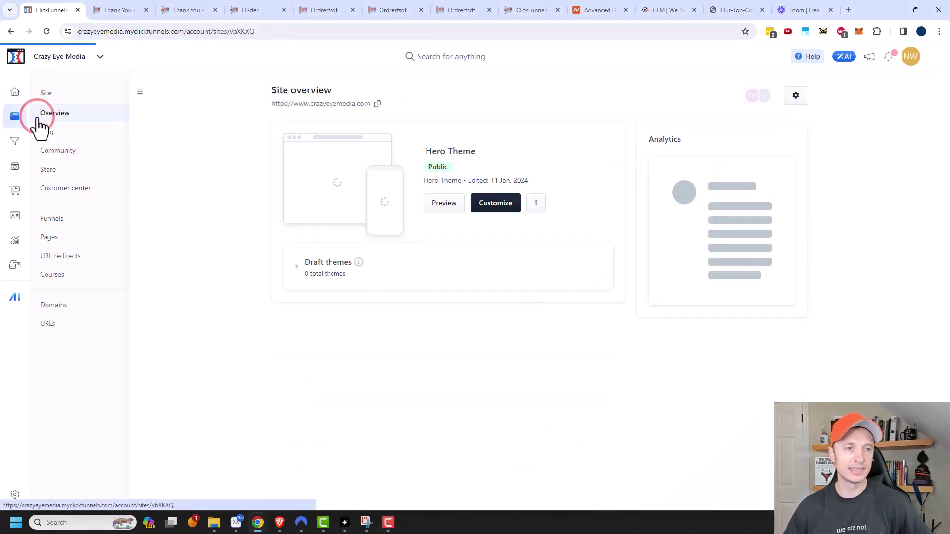
{"action": "left_click", "coordinate": [49, 169]}
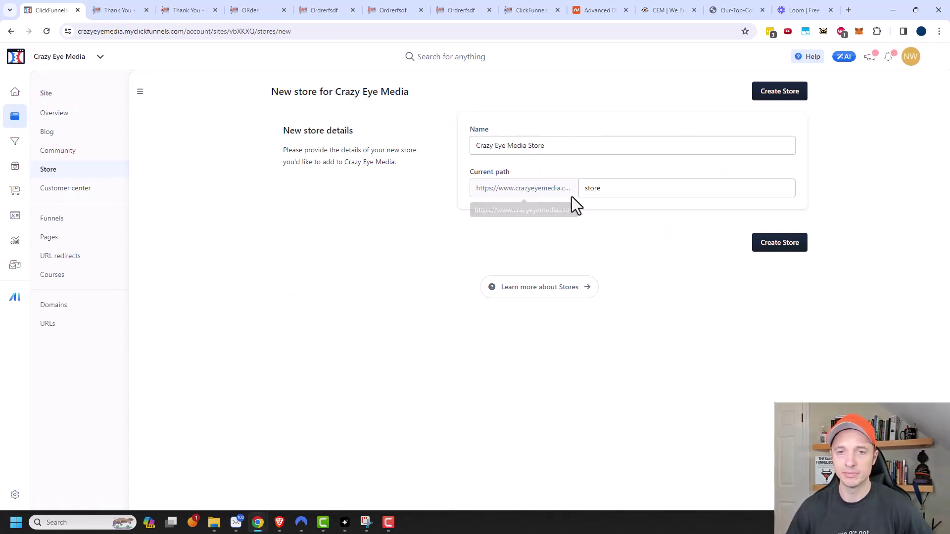
{"action": "left_click", "coordinate": [784, 247]}
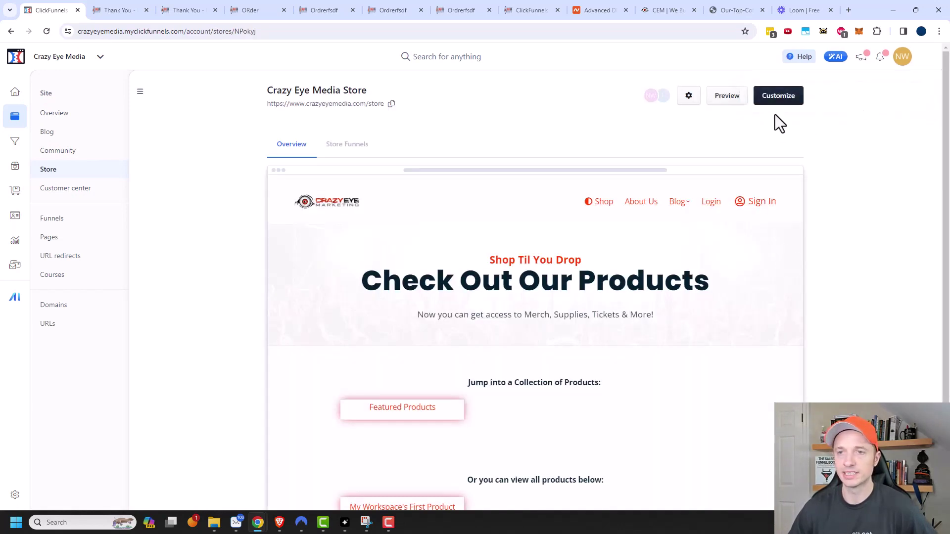
Step: Look over the new store's overview, open its settings and enable Seo Indexable
{"action": "scroll", "coordinate": [380, 254], "scroll_direction": "down", "scroll_amount": 1}
{"action": "scroll", "coordinate": [422, 274], "scroll_direction": "down", "scroll_amount": 2}
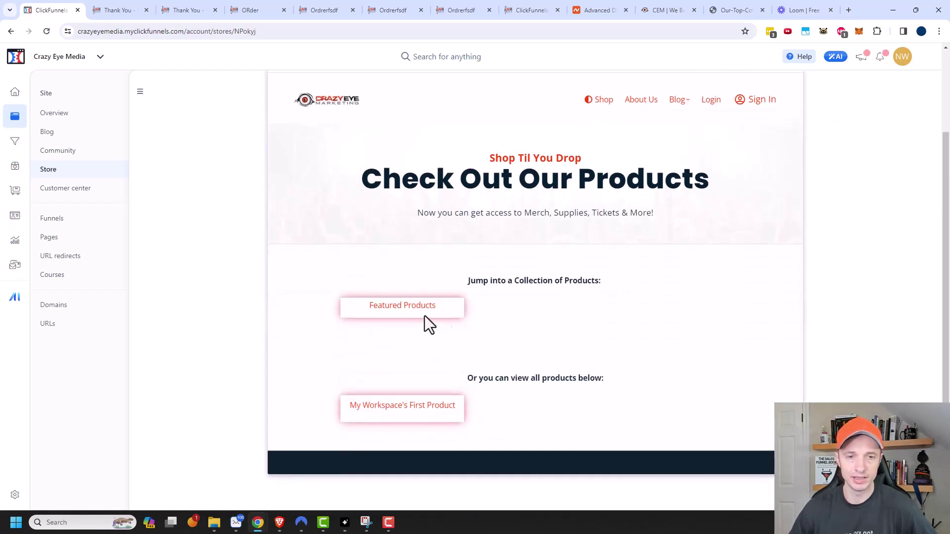
{"action": "scroll", "coordinate": [428, 323], "scroll_direction": "up", "scroll_amount": 3}
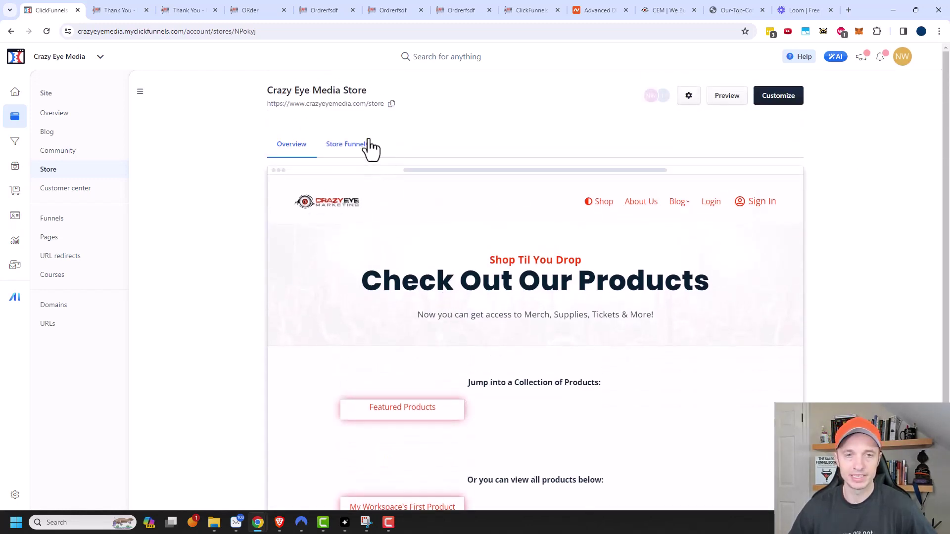
{"action": "left_click", "coordinate": [688, 97]}
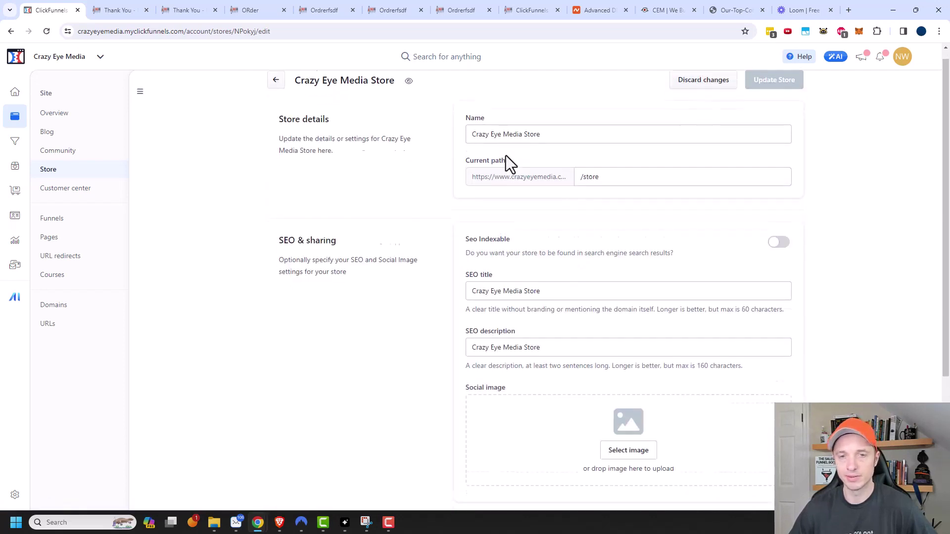
{"action": "scroll", "coordinate": [544, 159], "scroll_direction": "down", "scroll_amount": 1}
{"action": "scroll", "coordinate": [583, 149], "scroll_direction": "down", "scroll_amount": 1}
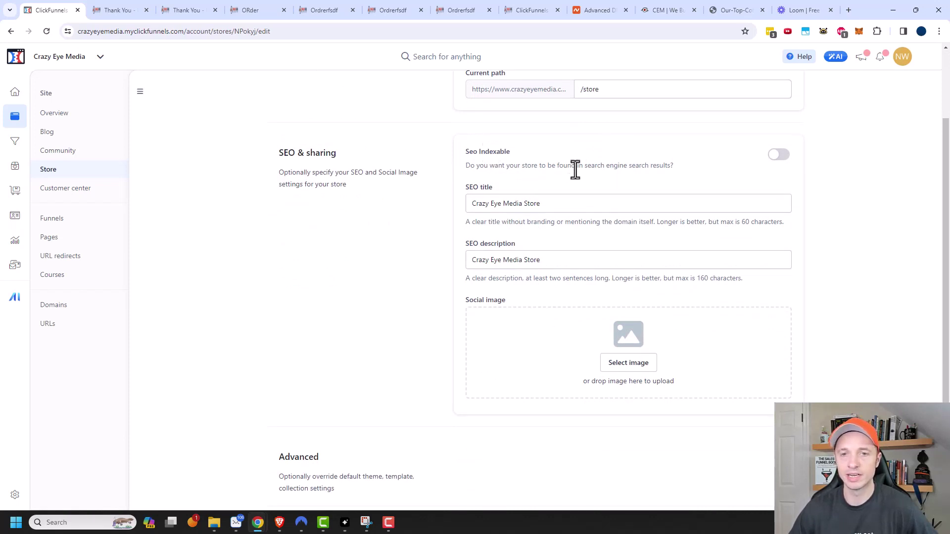
{"action": "left_click", "coordinate": [776, 158]}
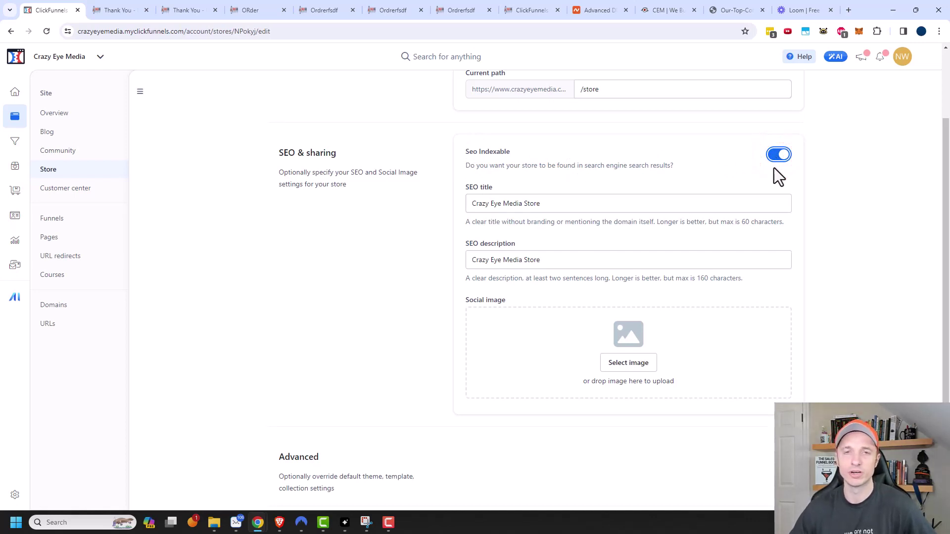
Step: Review the store's SEO title, SEO description, social image and advanced settings, and save the store update
{"action": "scroll", "coordinate": [629, 170], "scroll_direction": "down", "scroll_amount": 2}
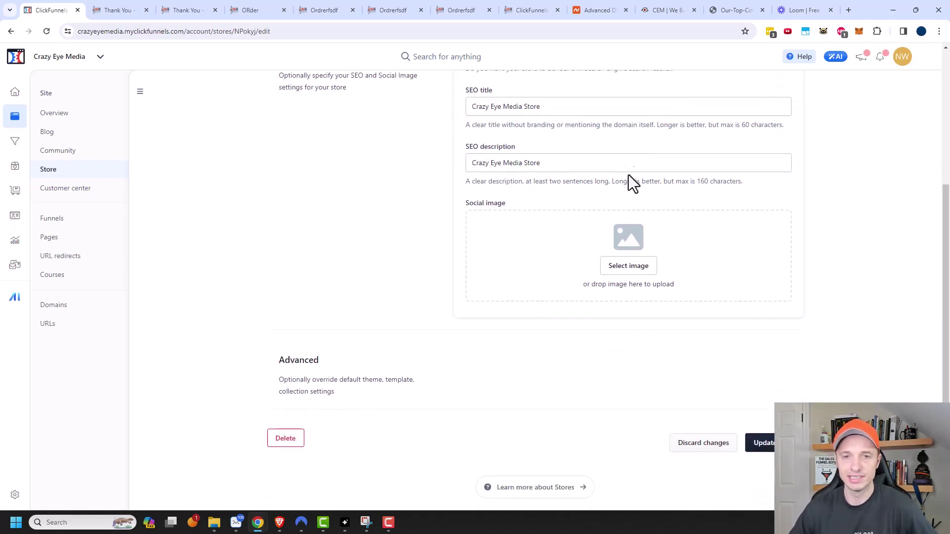
{"action": "scroll", "coordinate": [593, 179], "scroll_direction": "up", "scroll_amount": 1}
{"action": "triple_click", "coordinate": [559, 156]}
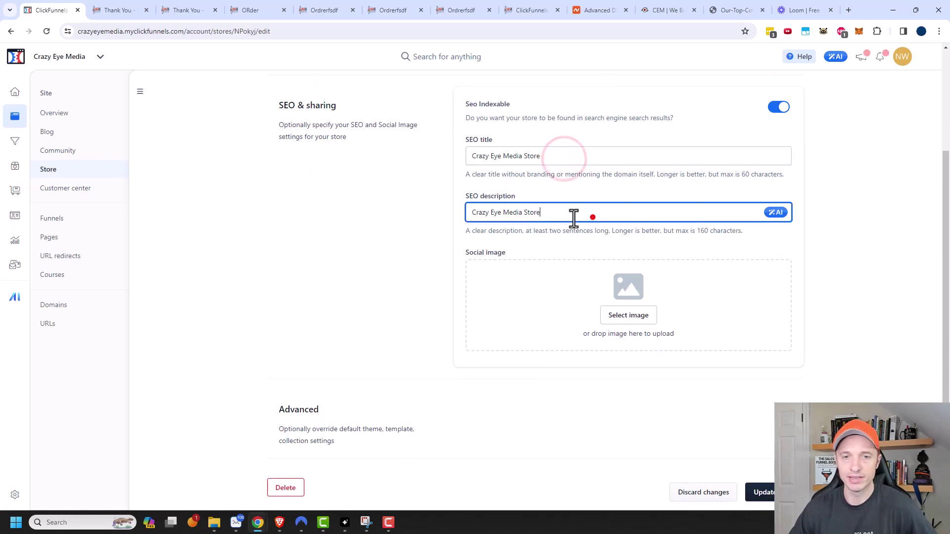
{"action": "triple_click", "coordinate": [592, 214]}
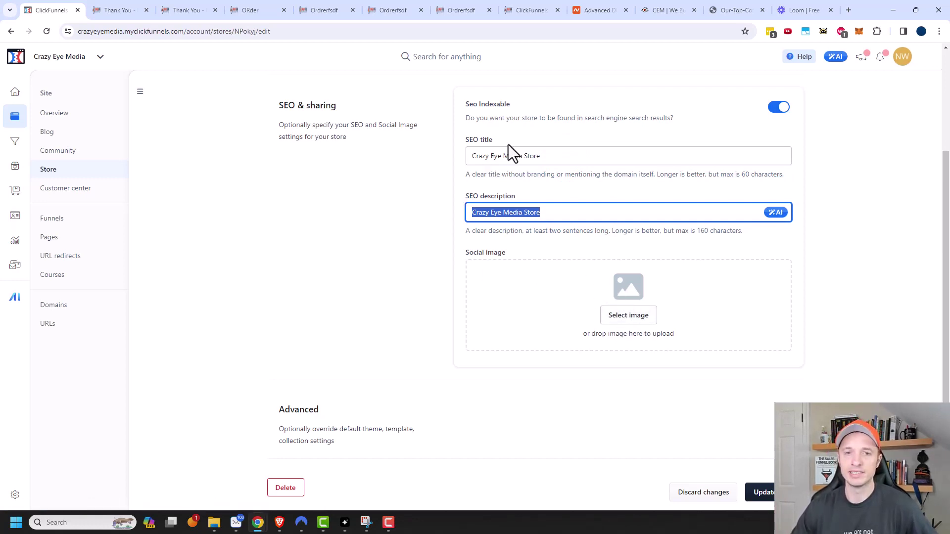
{"action": "scroll", "coordinate": [505, 230], "scroll_direction": "down", "scroll_amount": 1}
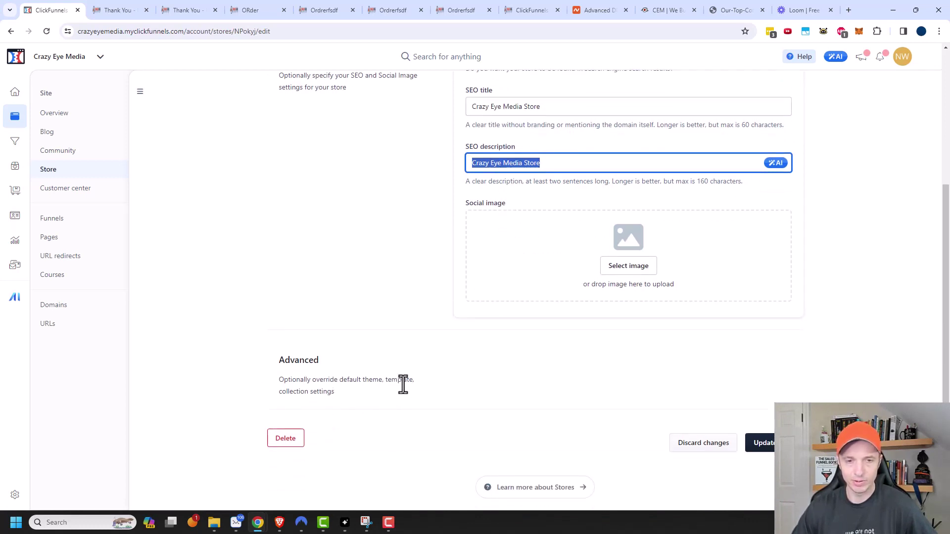
{"action": "left_click", "coordinate": [774, 375]}
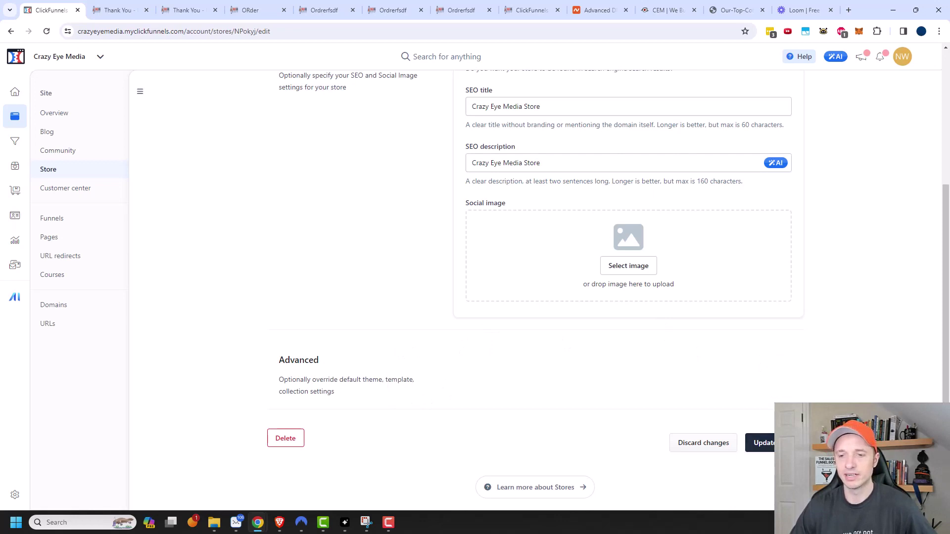
{"action": "left_click", "coordinate": [760, 443]}
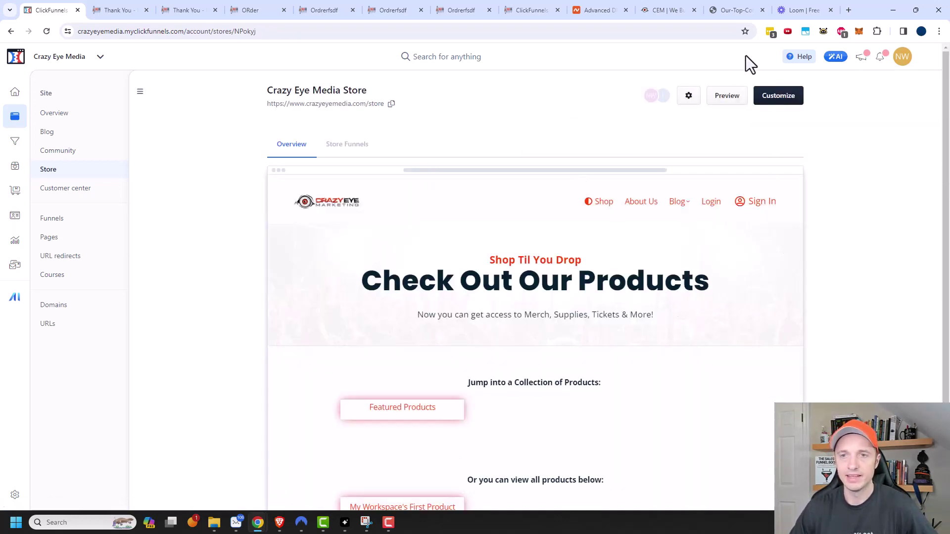
Step: Preview the live store page and open its Featured Products collection in a separate browser tab
{"action": "left_click", "coordinate": [727, 96]}
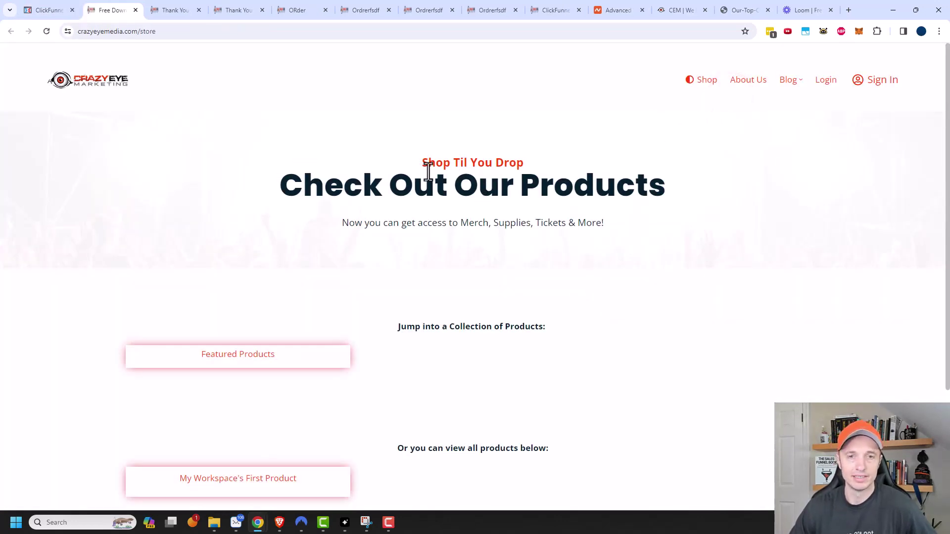
{"action": "scroll", "coordinate": [415, 159], "scroll_direction": "down", "scroll_amount": 2}
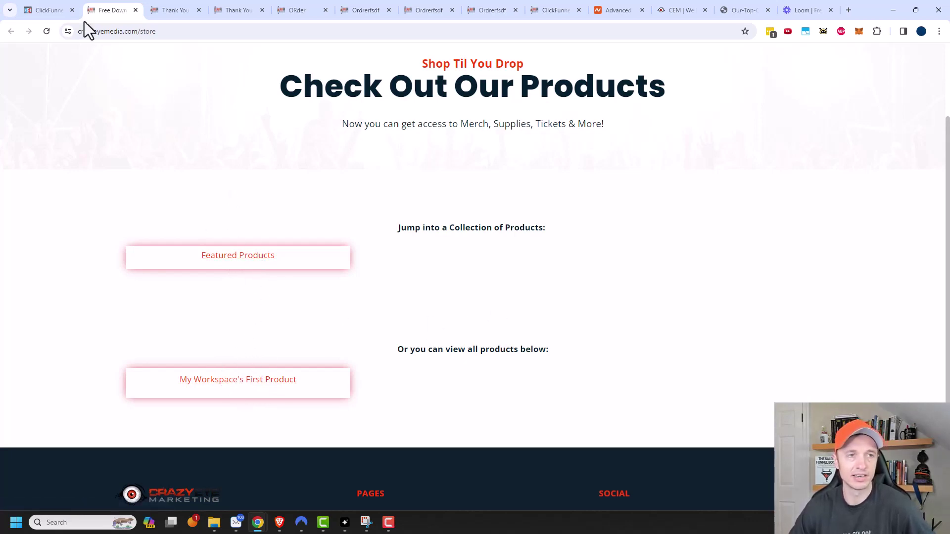
{"action": "left_click", "coordinate": [247, 264]}
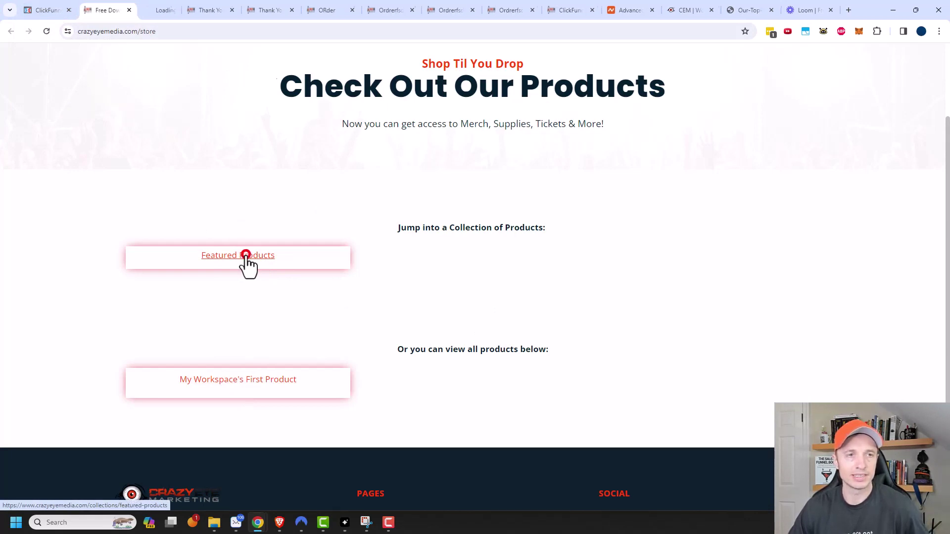
{"action": "left_click", "coordinate": [173, 10]}
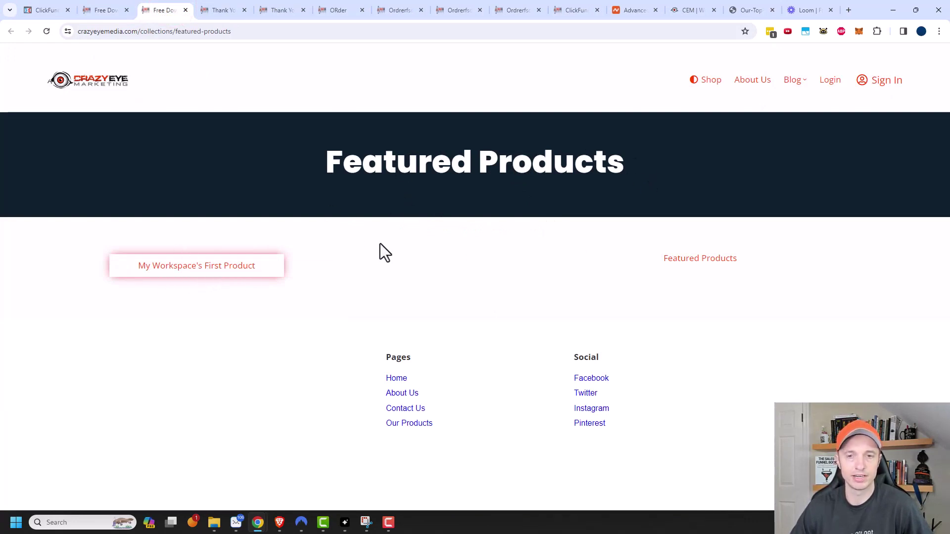
Step: Open My Workspace's First Product from the collection and look through its checkout page
{"action": "left_click", "coordinate": [211, 266]}
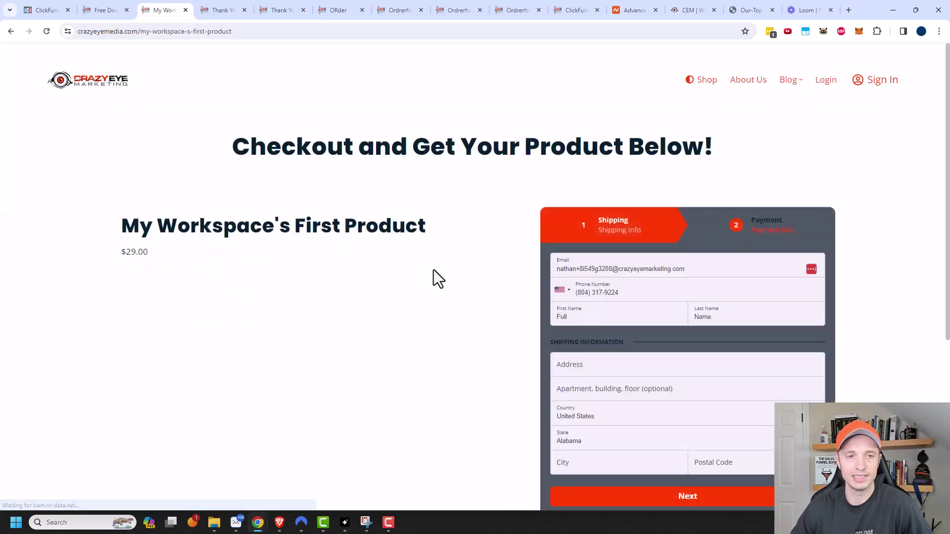
{"action": "scroll", "coordinate": [565, 314], "scroll_direction": "down", "scroll_amount": 1}
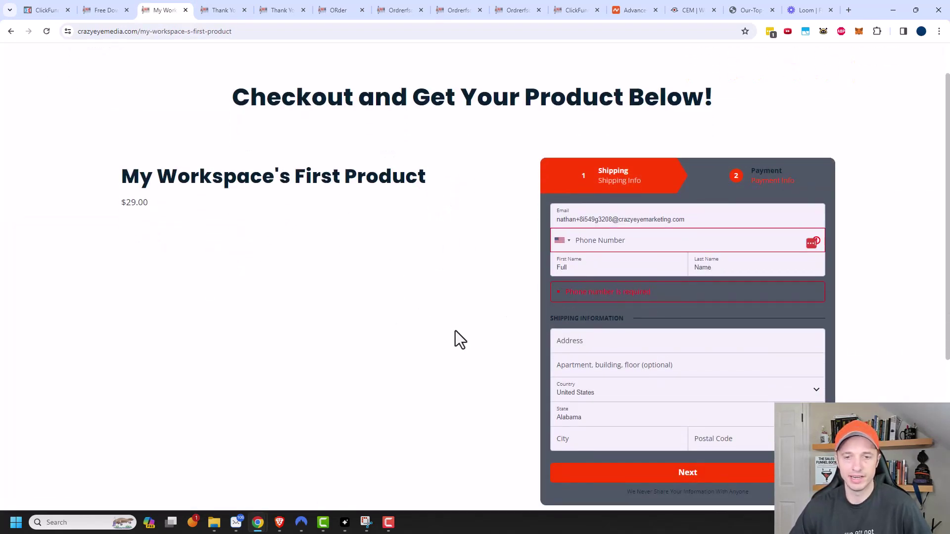
{"action": "scroll", "coordinate": [413, 308], "scroll_direction": "down", "scroll_amount": 3}
{"action": "scroll", "coordinate": [439, 361], "scroll_direction": "up", "scroll_amount": 4}
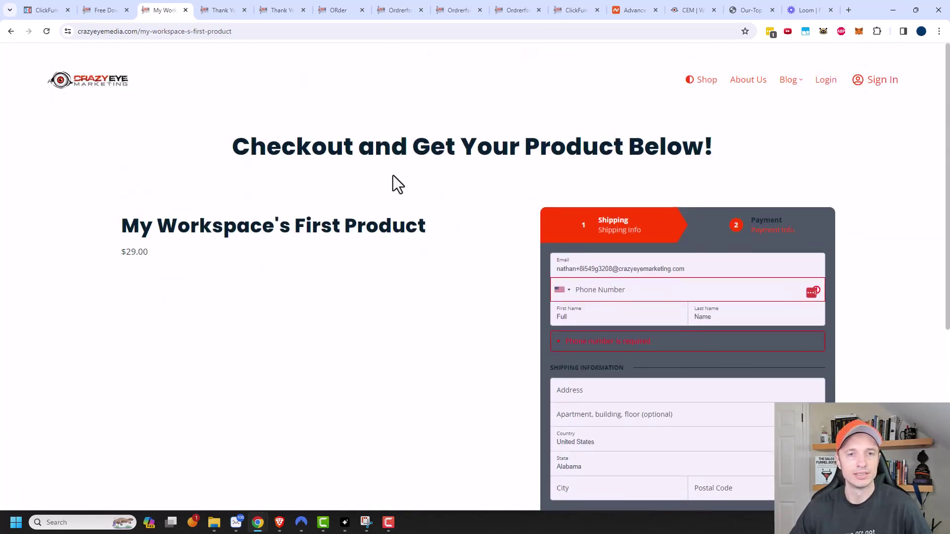
Step: Return to the ClickFunnels account, make the ClickFunnels 2.0 Course product visible in the online store, and save the product
{"action": "left_click", "coordinate": [110, 11]}
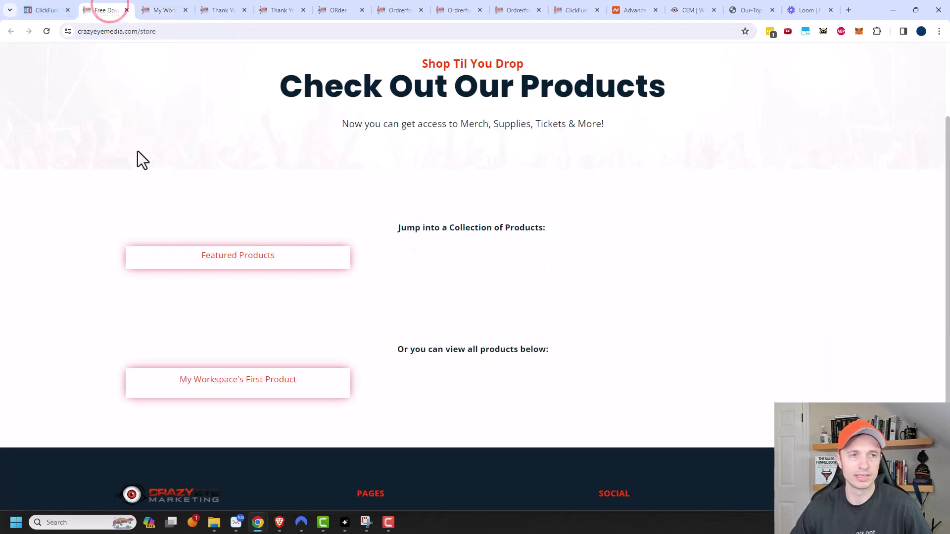
{"action": "left_click", "coordinate": [57, 13]}
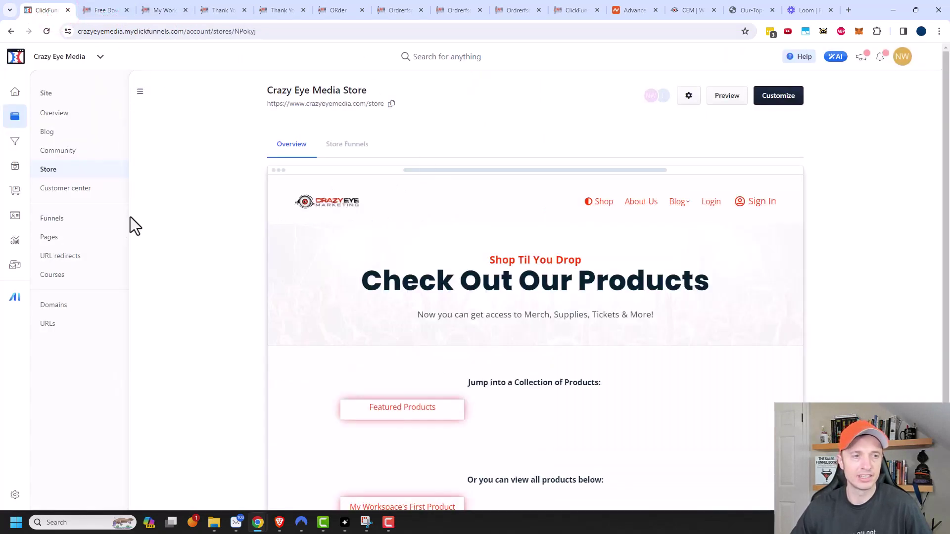
{"action": "left_click", "coordinate": [16, 168]}
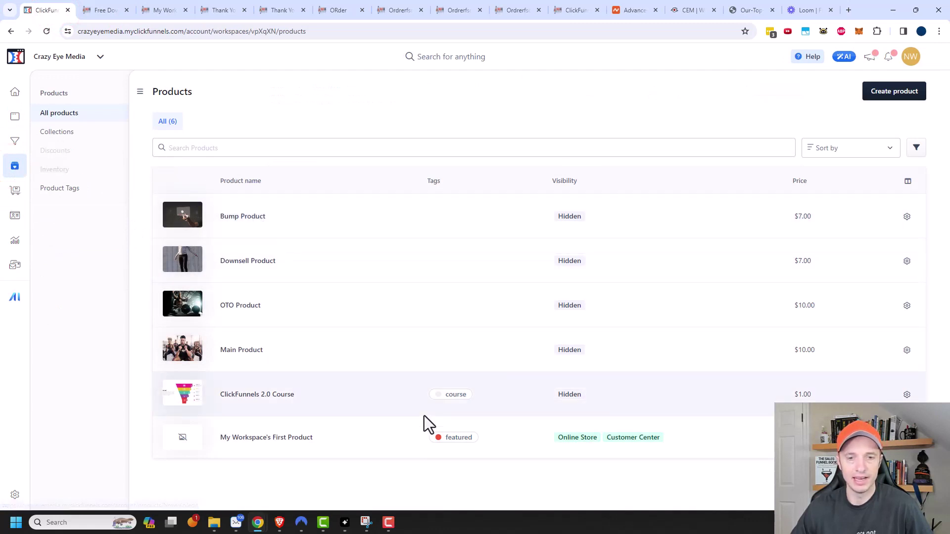
{"action": "left_click", "coordinate": [265, 396]}
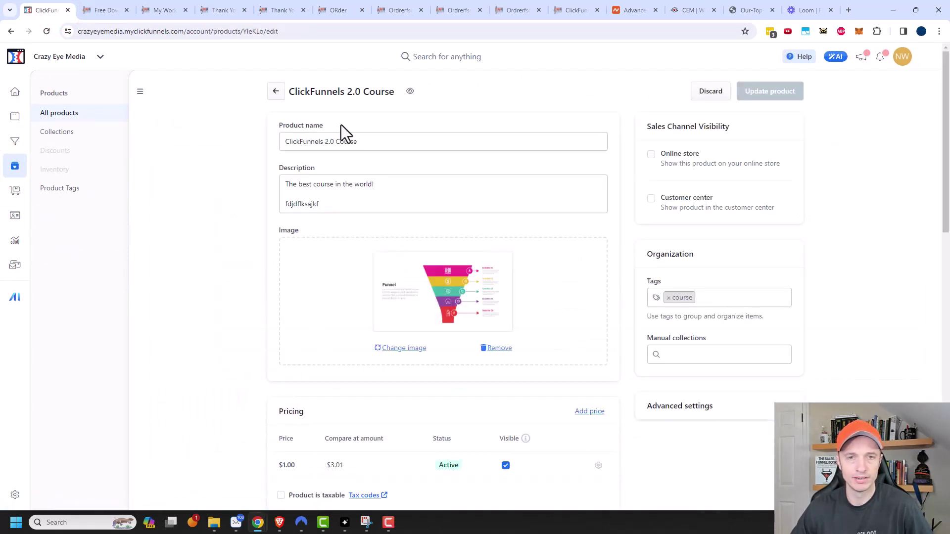
{"action": "left_click", "coordinate": [651, 155]}
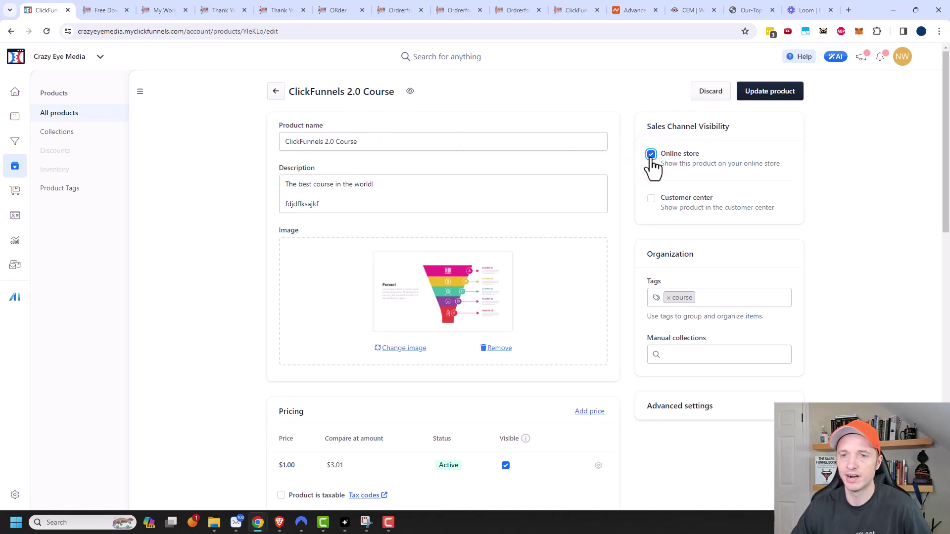
{"action": "left_click", "coordinate": [767, 96]}
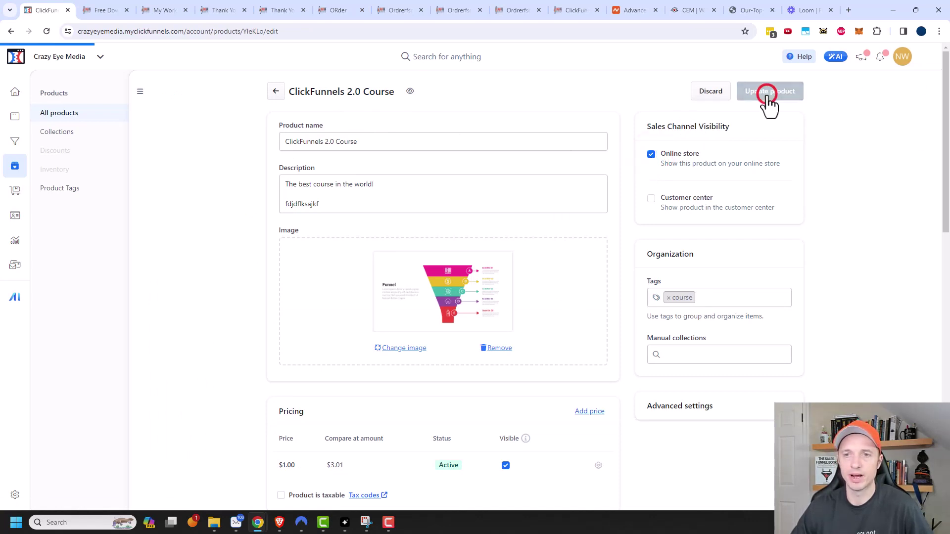
Step: Add the featured tag to the ClickFunnels 2.0 Course product and save it
{"action": "left_click", "coordinate": [718, 297]}
{"action": "left_click", "coordinate": [683, 313]}
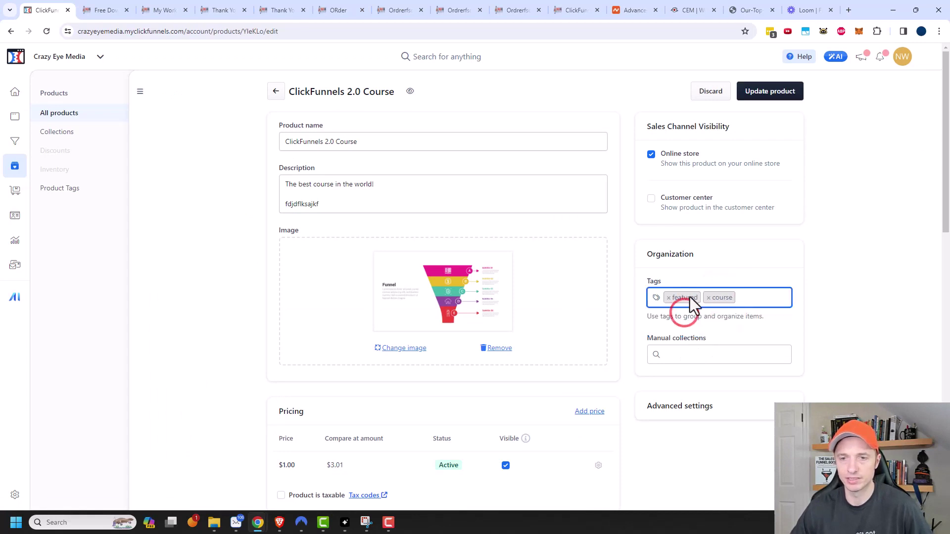
{"action": "left_click", "coordinate": [771, 96]}
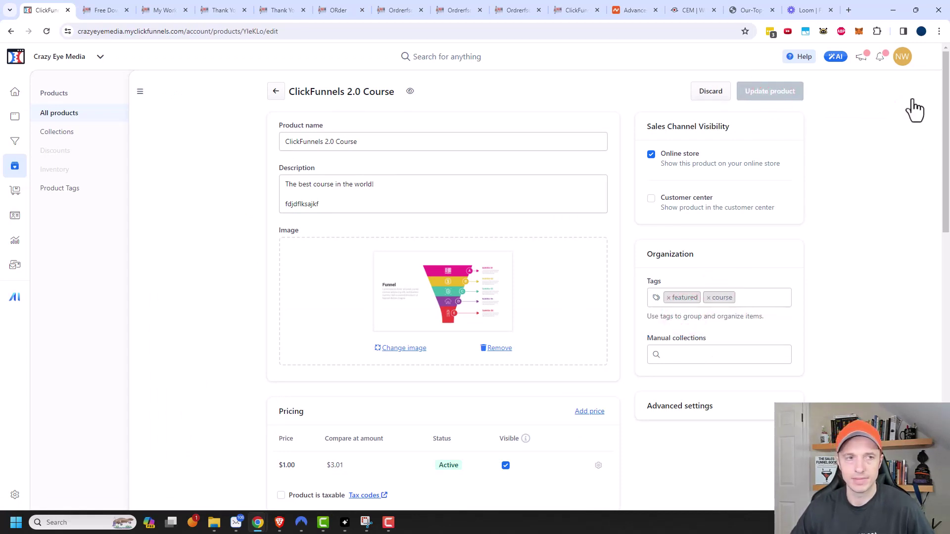
Step: Go back to the site's store, open the live store page and check its collections and product listing
{"action": "left_click", "coordinate": [15, 117]}
{"action": "left_click", "coordinate": [48, 169]}
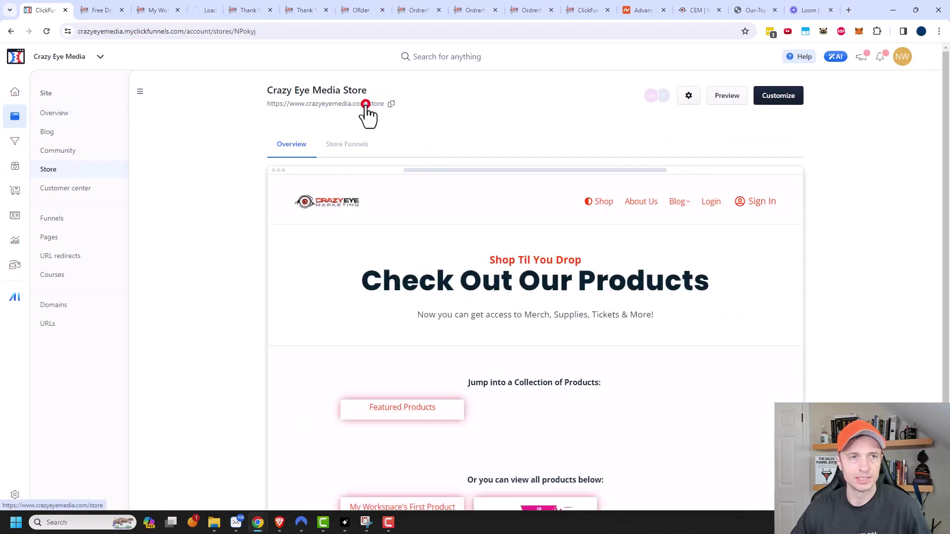
{"action": "left_click", "coordinate": [365, 104]}
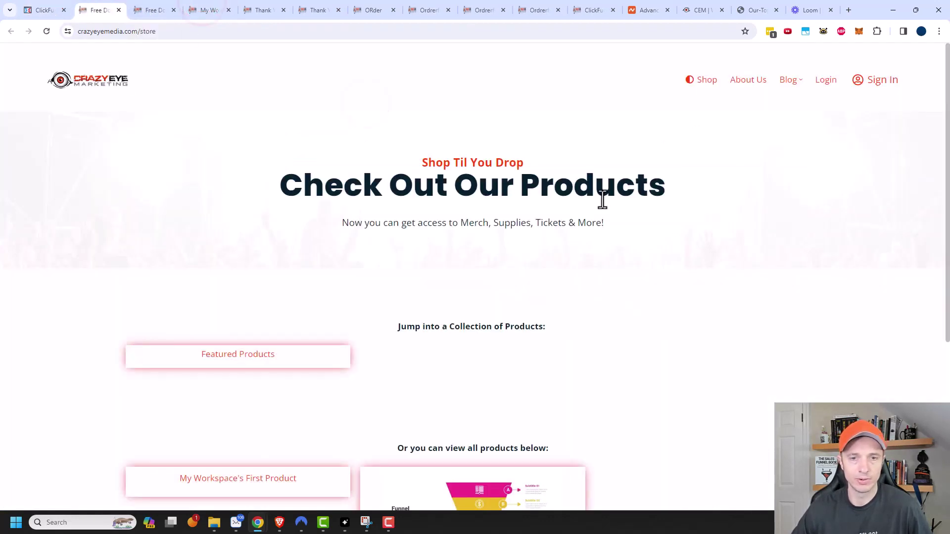
{"action": "scroll", "coordinate": [464, 123], "scroll_direction": "down", "scroll_amount": 2}
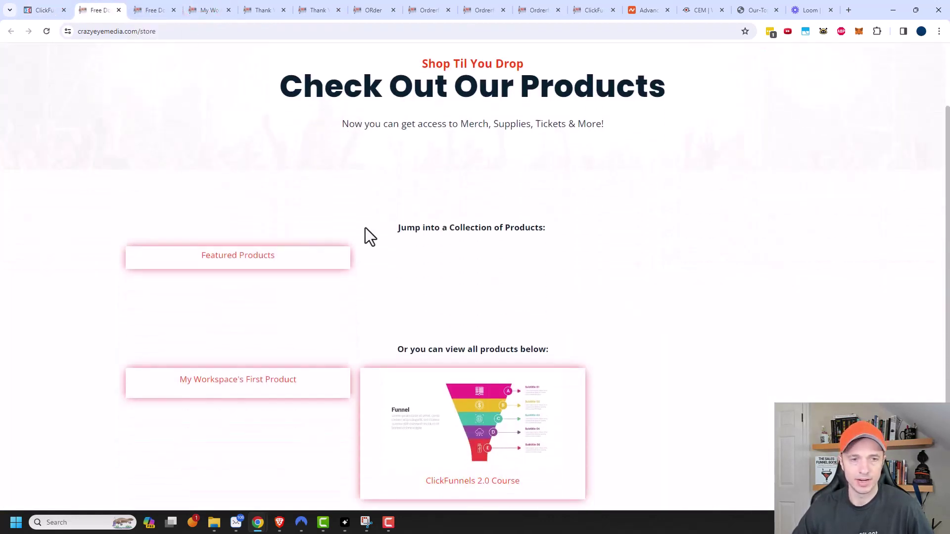
{"action": "scroll", "coordinate": [250, 268], "scroll_direction": "down", "scroll_amount": 1}
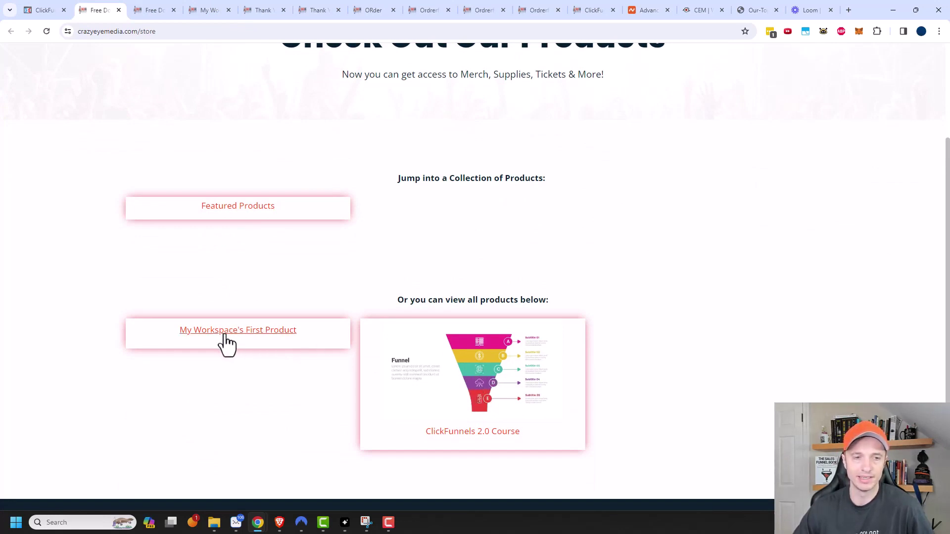
Step: Open the ClickFunnels 2.0 Course from the store and look through its checkout page
{"action": "left_click", "coordinate": [481, 394]}
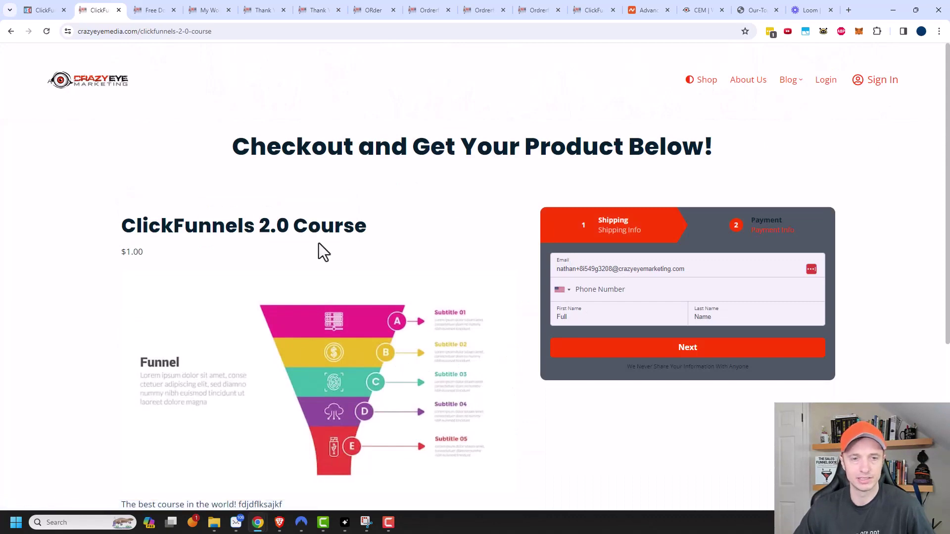
{"action": "scroll", "coordinate": [320, 244], "scroll_direction": "down", "scroll_amount": 4}
{"action": "scroll", "coordinate": [466, 325], "scroll_direction": "up", "scroll_amount": 3}
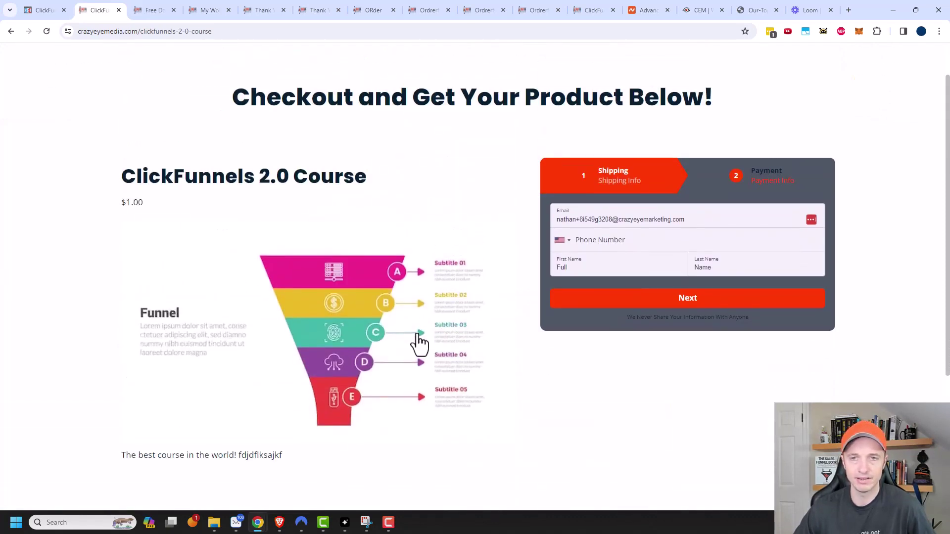
Step: Go back from the course checkout to the live store page and look over its heading, collections and product listing
{"action": "scroll", "coordinate": [419, 341], "scroll_direction": "up", "scroll_amount": 1}
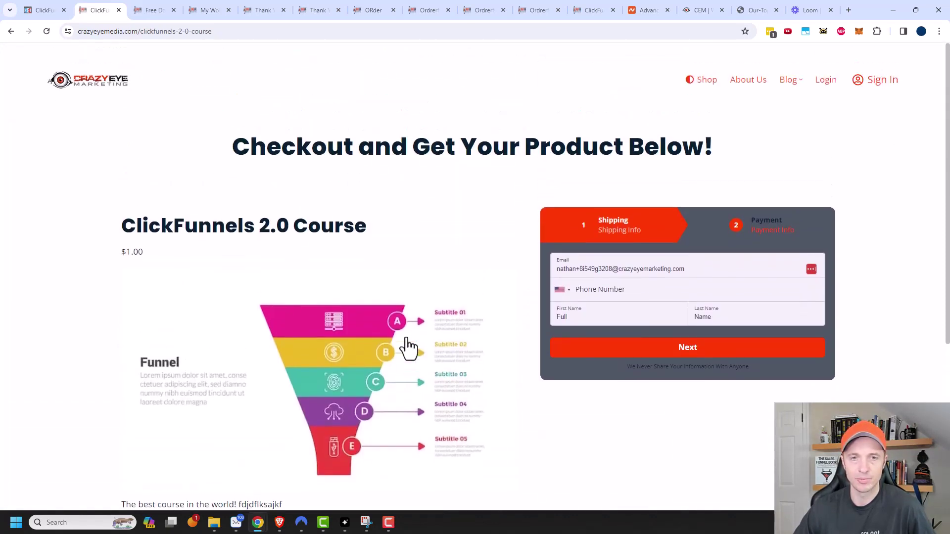
{"action": "left_click", "coordinate": [11, 31]}
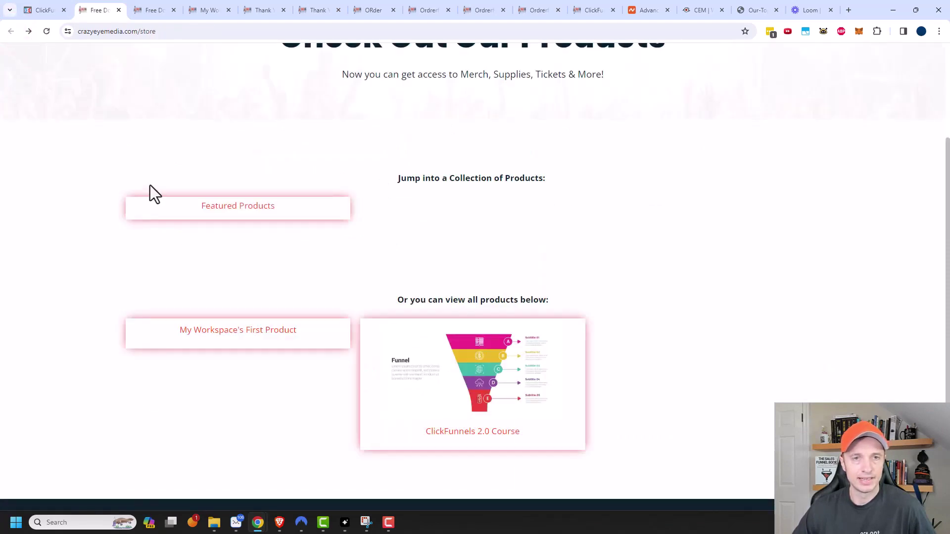
{"action": "scroll", "coordinate": [289, 171], "scroll_direction": "up", "scroll_amount": 3}
{"action": "scroll", "coordinate": [515, 251], "scroll_direction": "down", "scroll_amount": 2}
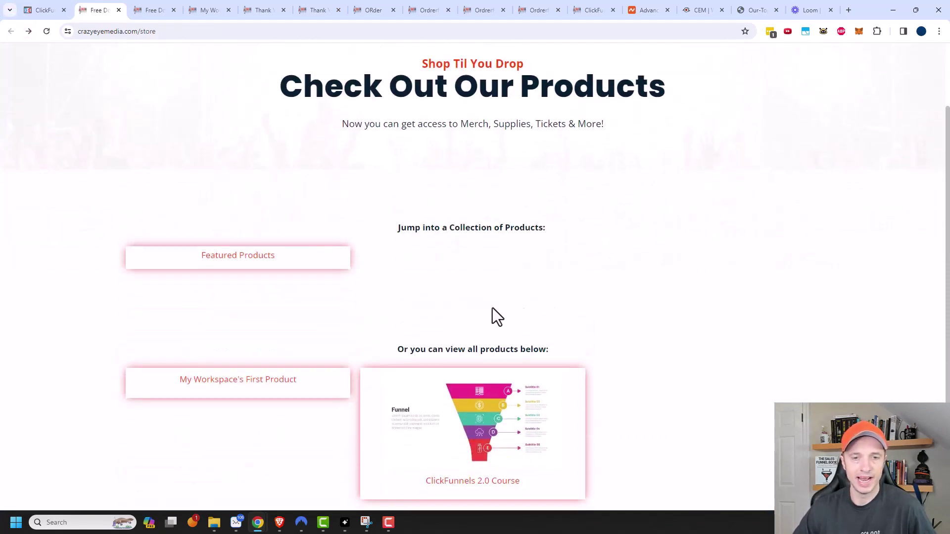
{"action": "scroll", "coordinate": [500, 228], "scroll_direction": "up", "scroll_amount": 2}
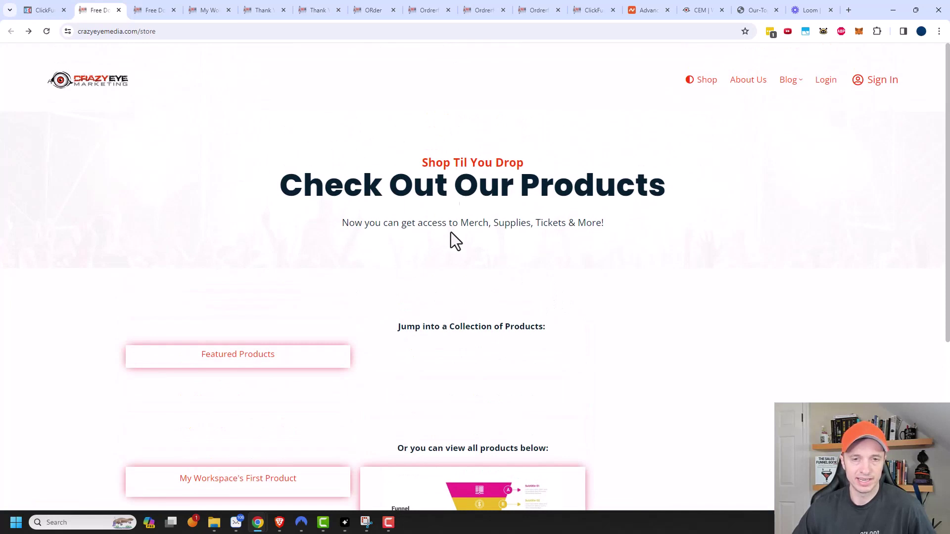
{"action": "scroll", "coordinate": [503, 267], "scroll_direction": "down", "scroll_amount": 1}
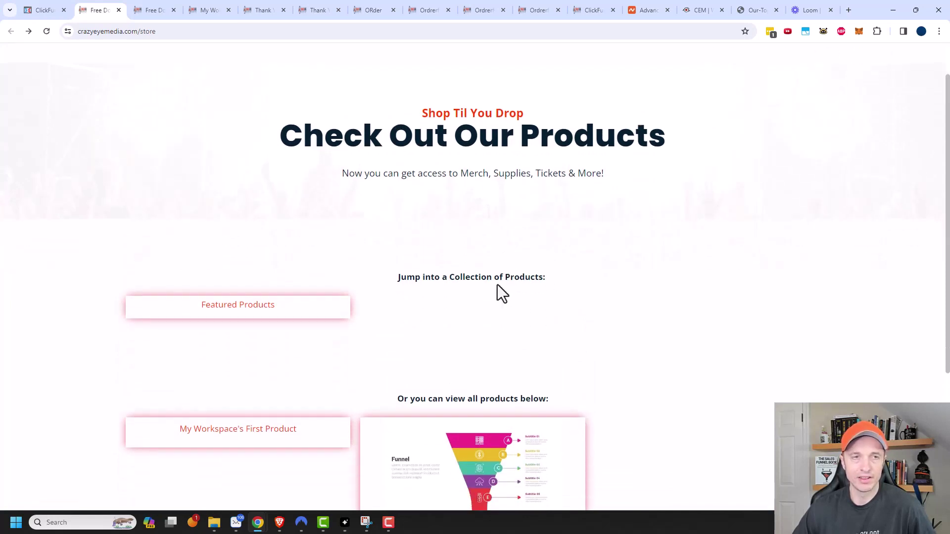
Step: Open the store front page for customizing and remove the top and bottom padding of the heading section
{"action": "left_click", "coordinate": [49, 7]}
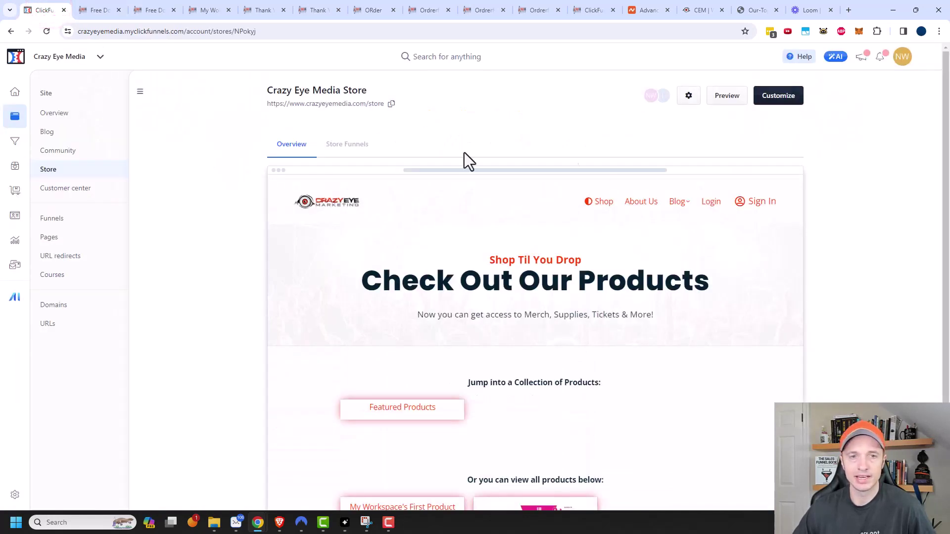
{"action": "left_click", "coordinate": [774, 102]}
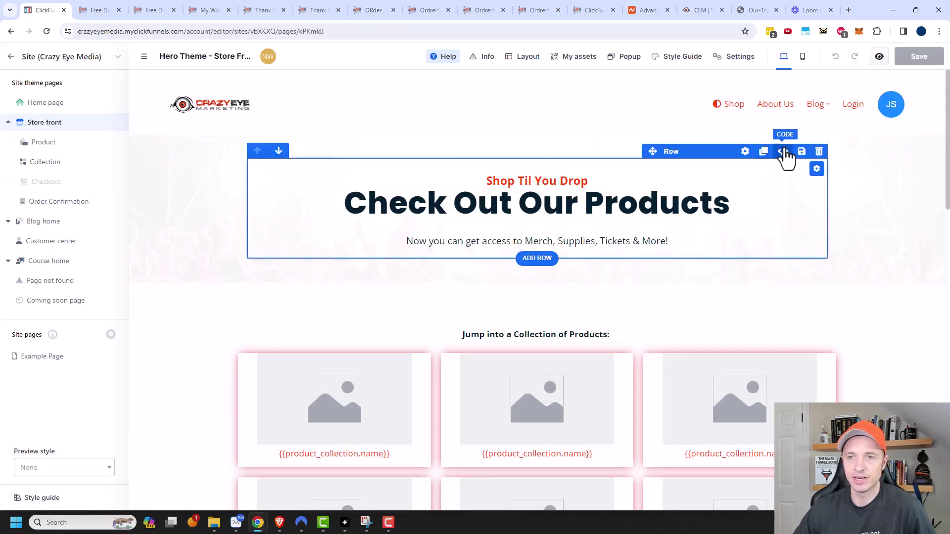
{"action": "left_click", "coordinate": [864, 127]}
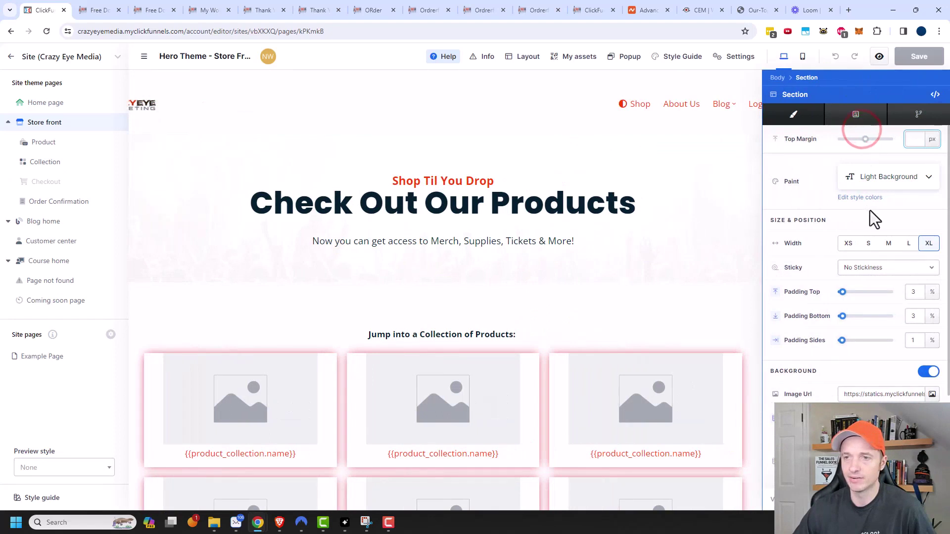
{"action": "left_click_drag", "start_coordinate": [843, 294], "coordinate": [808, 322]}
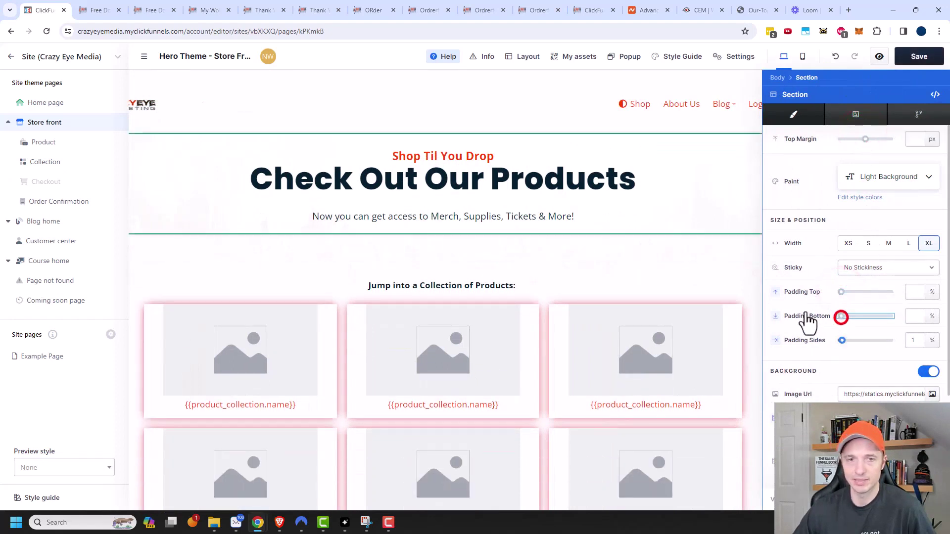
{"action": "left_click", "coordinate": [675, 263]}
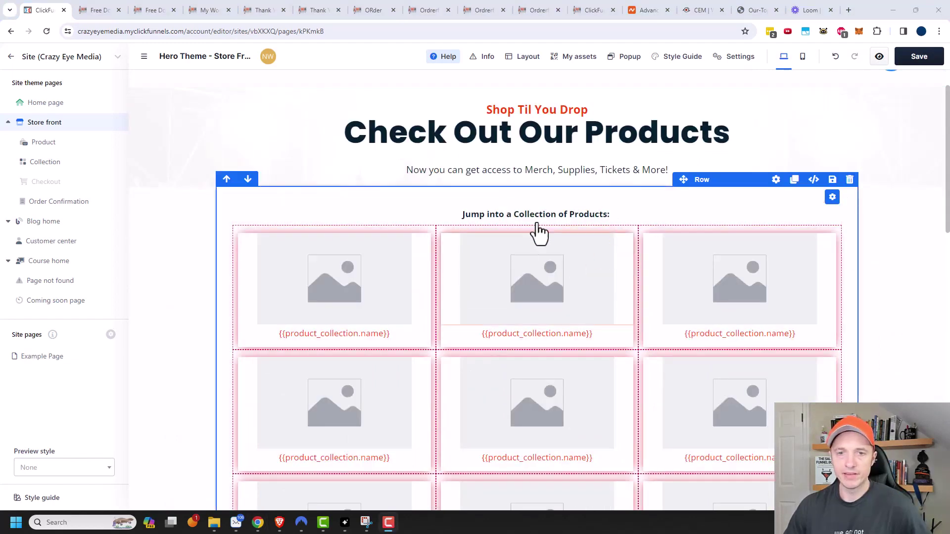
Step: Check the Featured Products collection on the live store, save the customized store front and exit the editor
{"action": "left_click", "coordinate": [96, 10]}
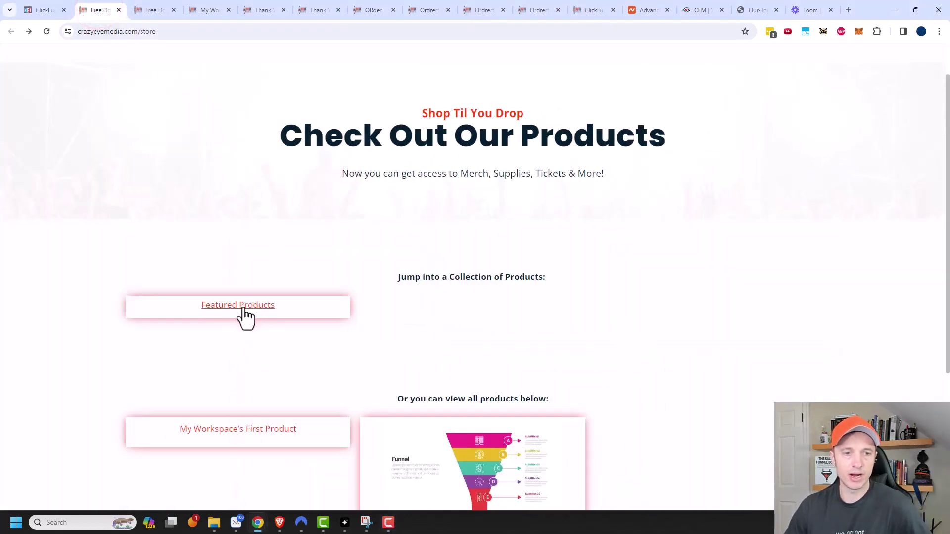
{"action": "left_click", "coordinate": [55, 4]}
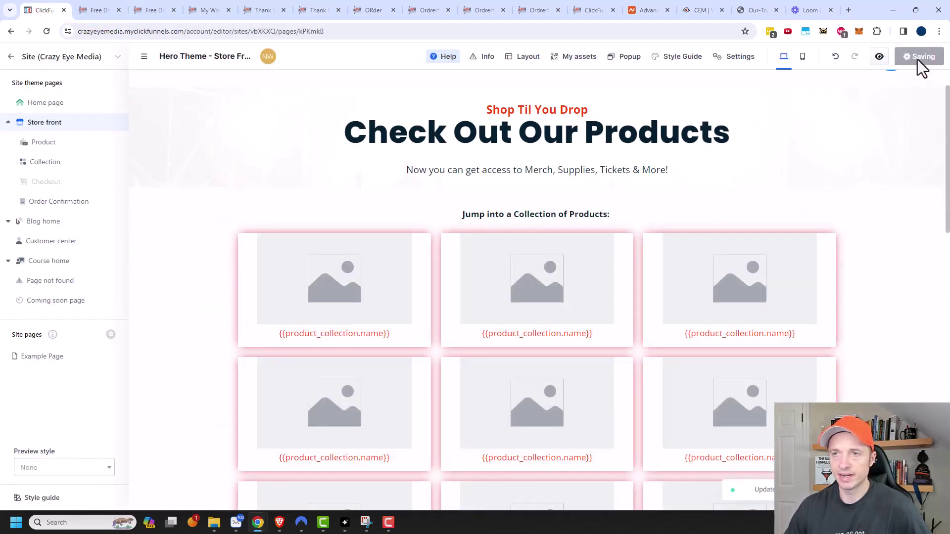
{"action": "left_click", "coordinate": [10, 56]}
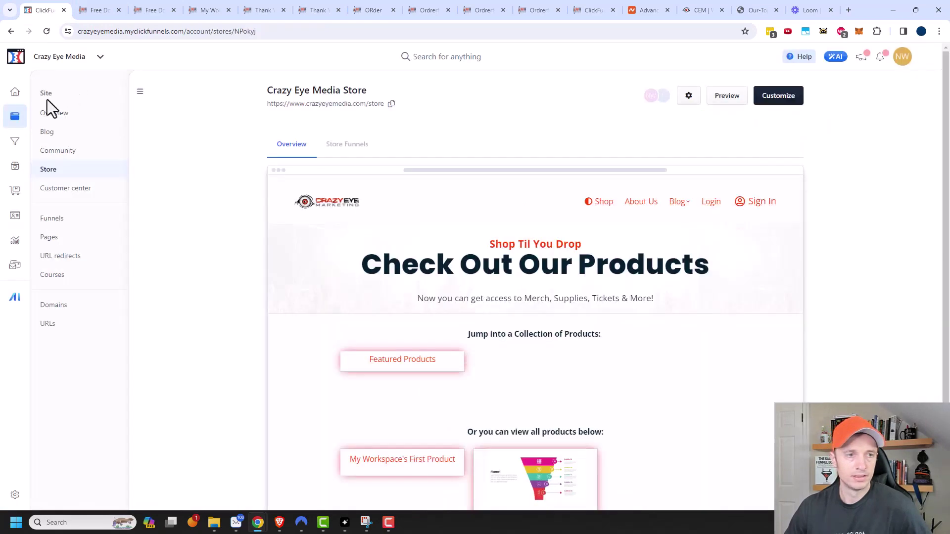
Step: Create a product collection named Courses that is visible in the online store
{"action": "left_click", "coordinate": [16, 167]}
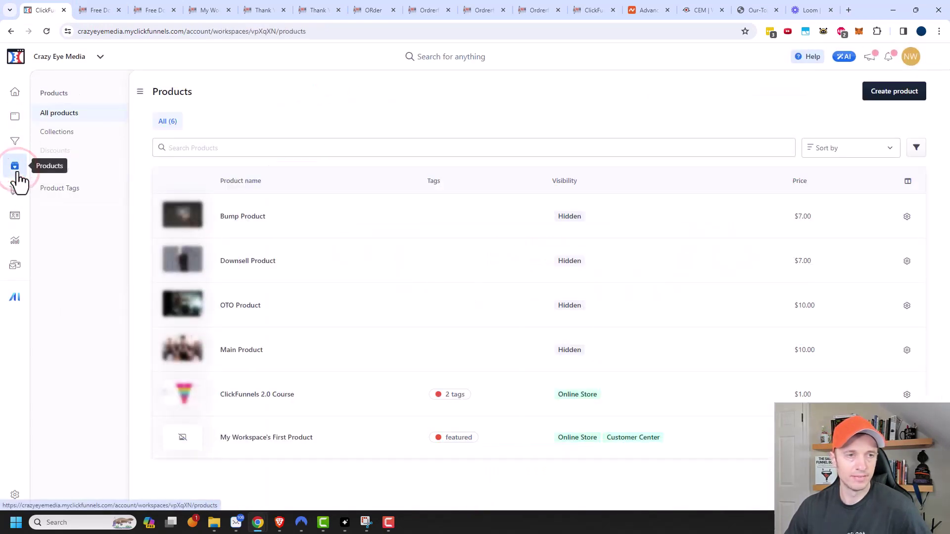
{"action": "left_click", "coordinate": [65, 134]}
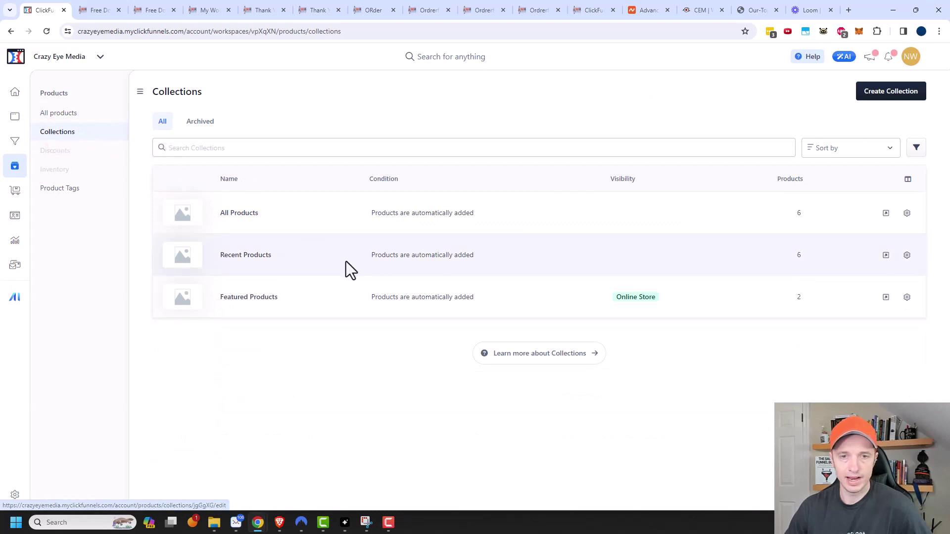
{"action": "left_click", "coordinate": [889, 94]}
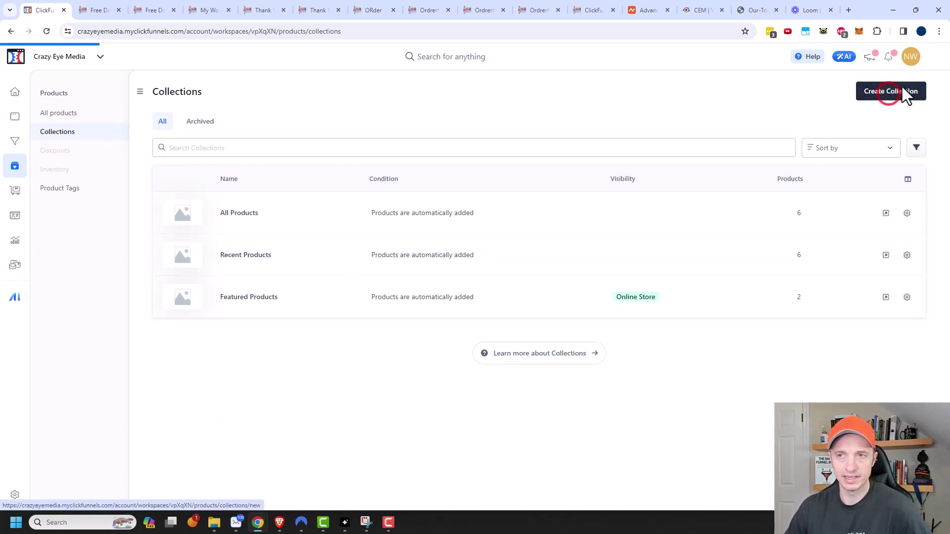
{"action": "left_click", "coordinate": [459, 134]}
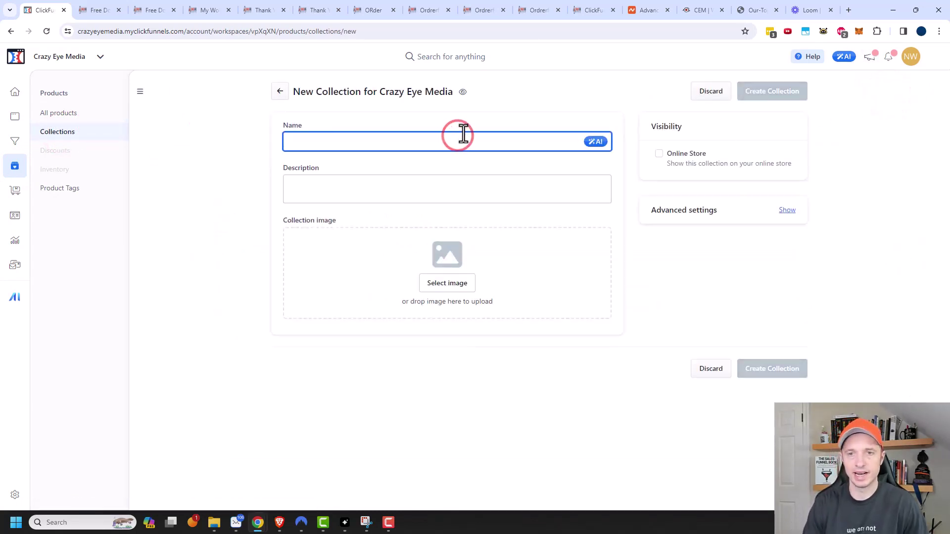
{"action": "type", "text": "Courses"}
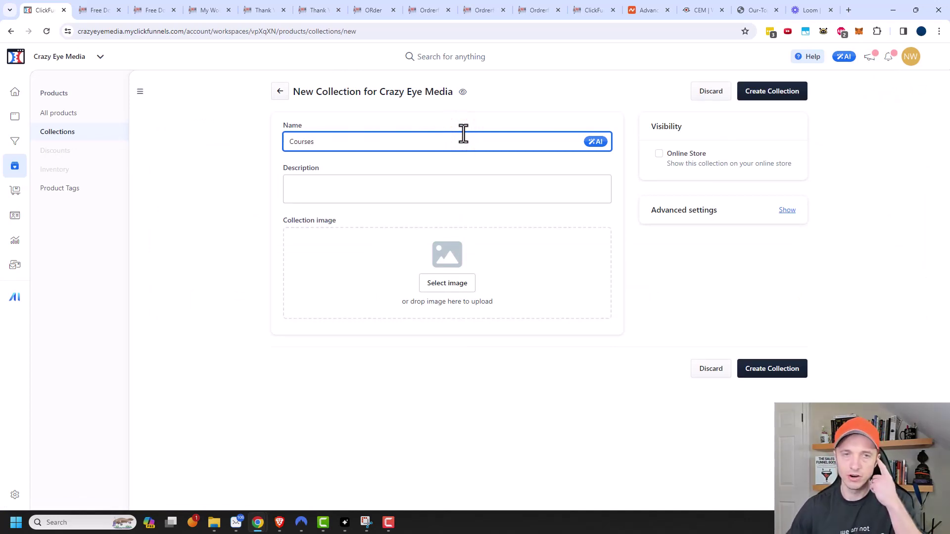
{"action": "left_click", "coordinate": [659, 156]}
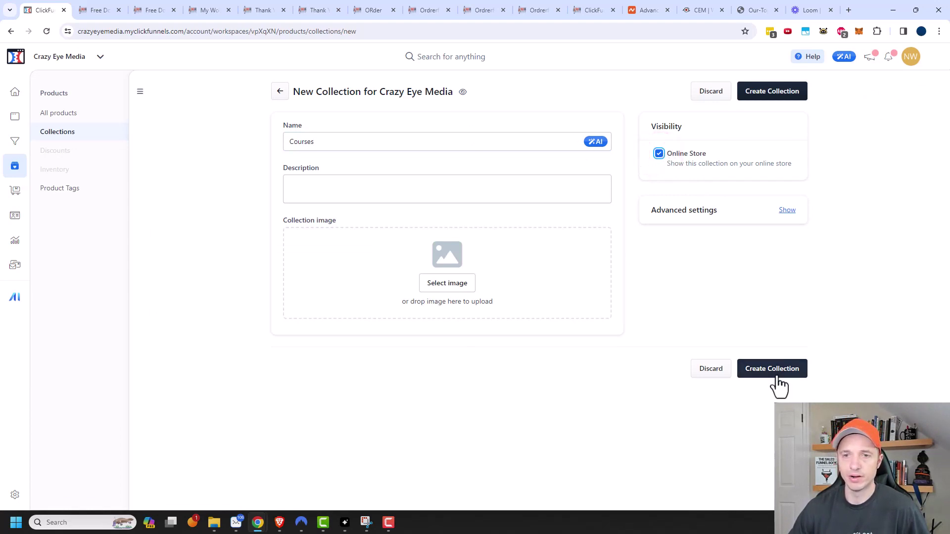
{"action": "left_click", "coordinate": [788, 211]}
{"action": "left_click", "coordinate": [776, 415]}
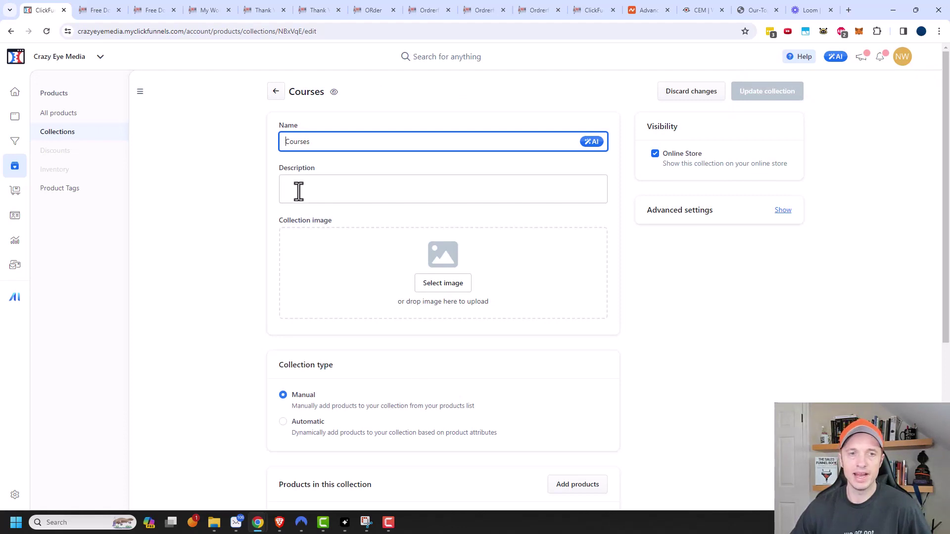
Step: Give the Courses collection the laptop-and-phone image and the automatic rule Product Tags is course, and update the collection
{"action": "left_click", "coordinate": [447, 284]}
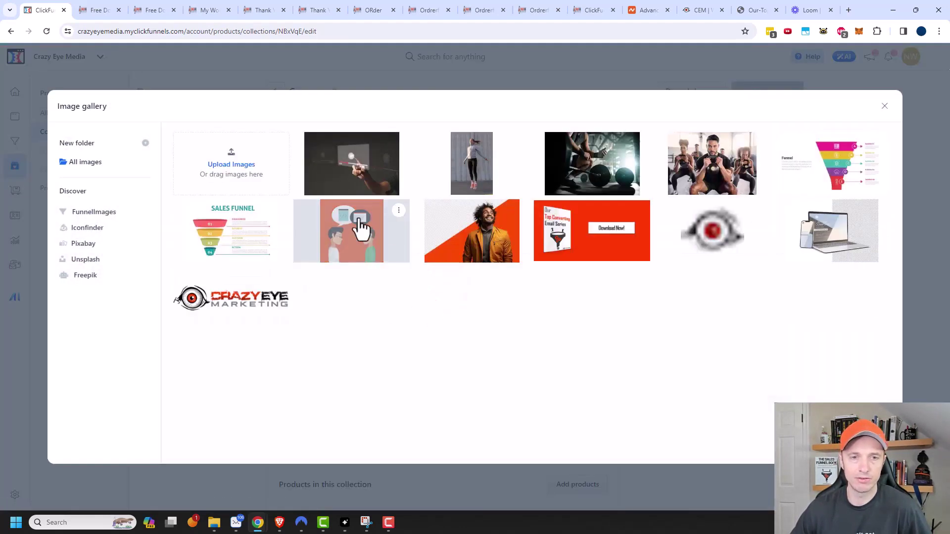
{"action": "left_click", "coordinate": [836, 228]}
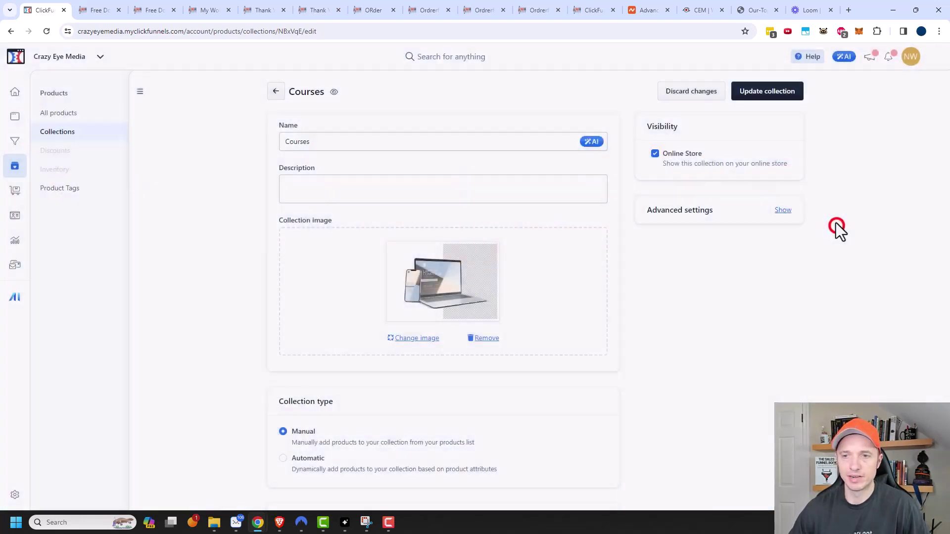
{"action": "scroll", "coordinate": [455, 251], "scroll_direction": "down", "scroll_amount": 1}
{"action": "scroll", "coordinate": [454, 277], "scroll_direction": "down", "scroll_amount": 2}
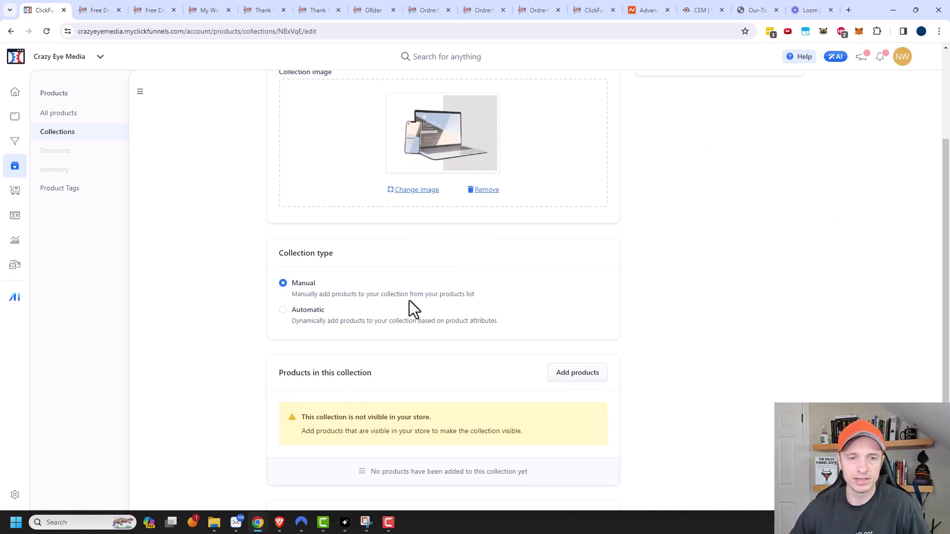
{"action": "left_click", "coordinate": [283, 310]}
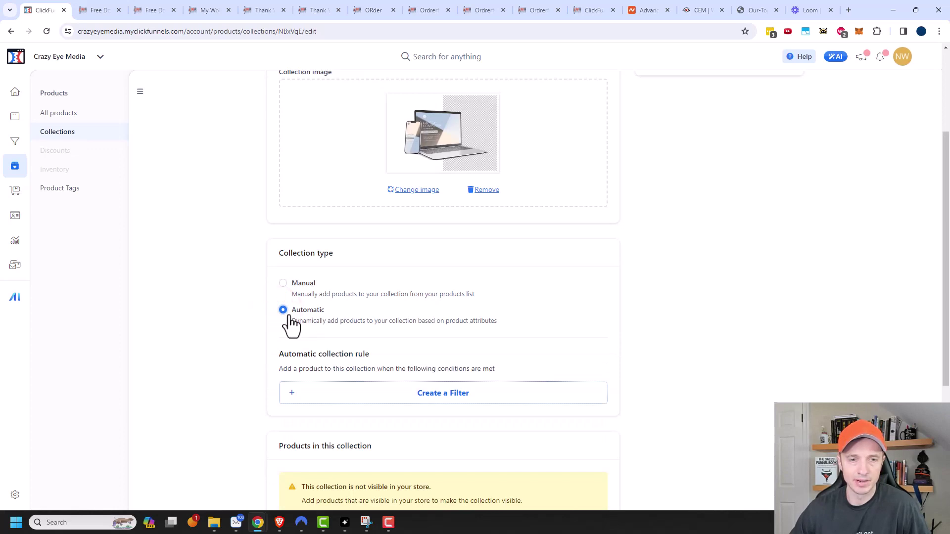
{"action": "scroll", "coordinate": [347, 336], "scroll_direction": "down", "scroll_amount": 2}
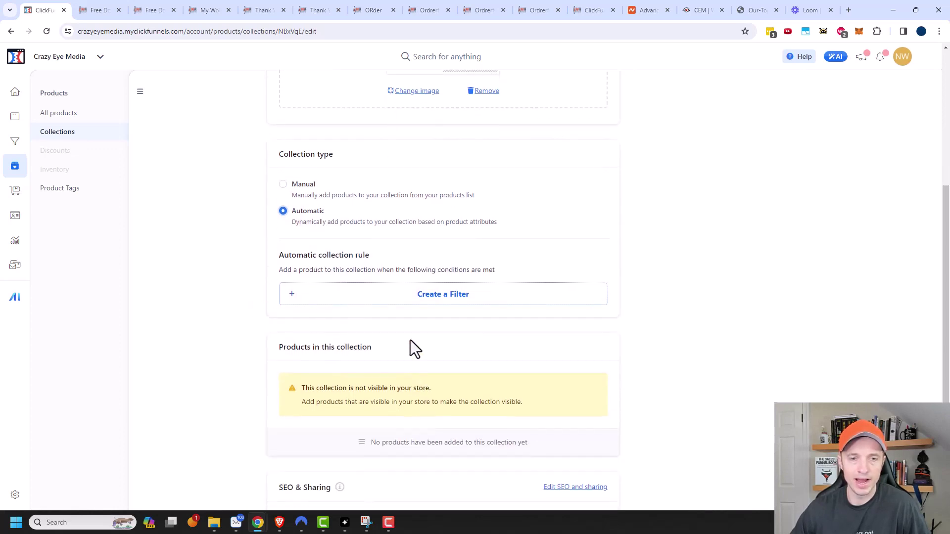
{"action": "left_click", "coordinate": [437, 294]}
{"action": "left_click", "coordinate": [355, 293]}
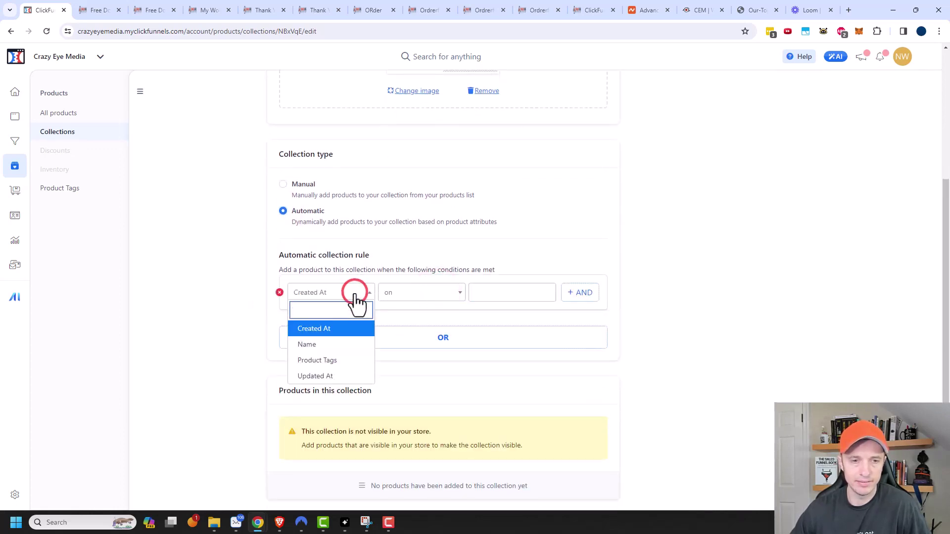
{"action": "left_click", "coordinate": [344, 361]}
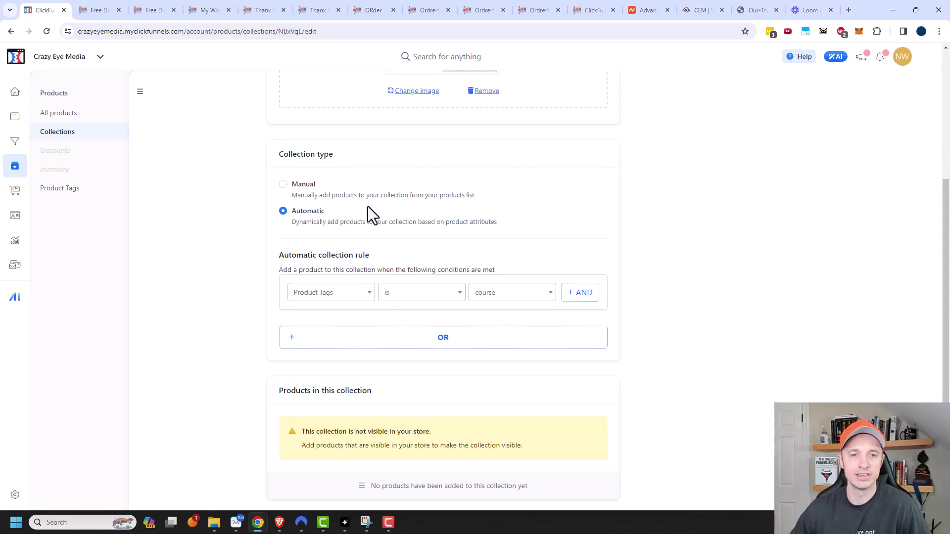
{"action": "scroll", "coordinate": [552, 228], "scroll_direction": "down", "scroll_amount": 3}
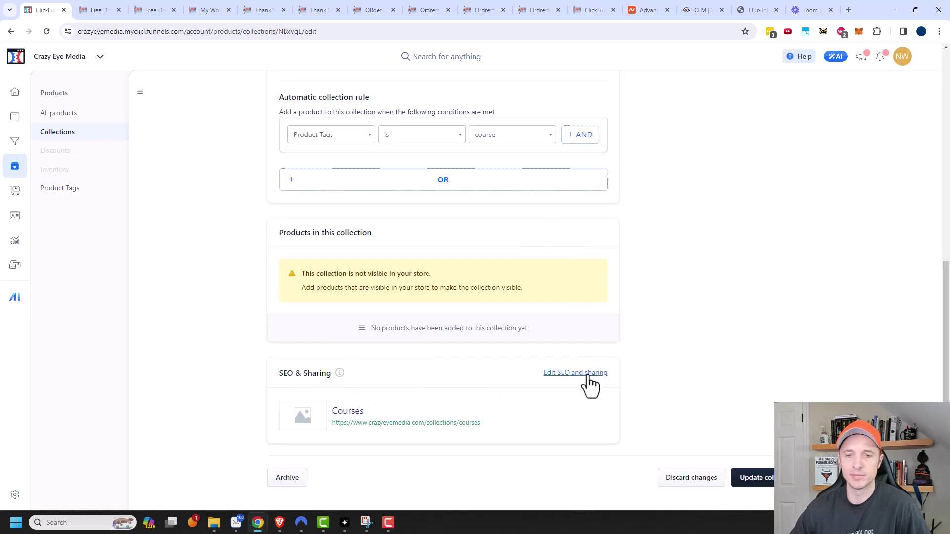
{"action": "left_click", "coordinate": [769, 480]}
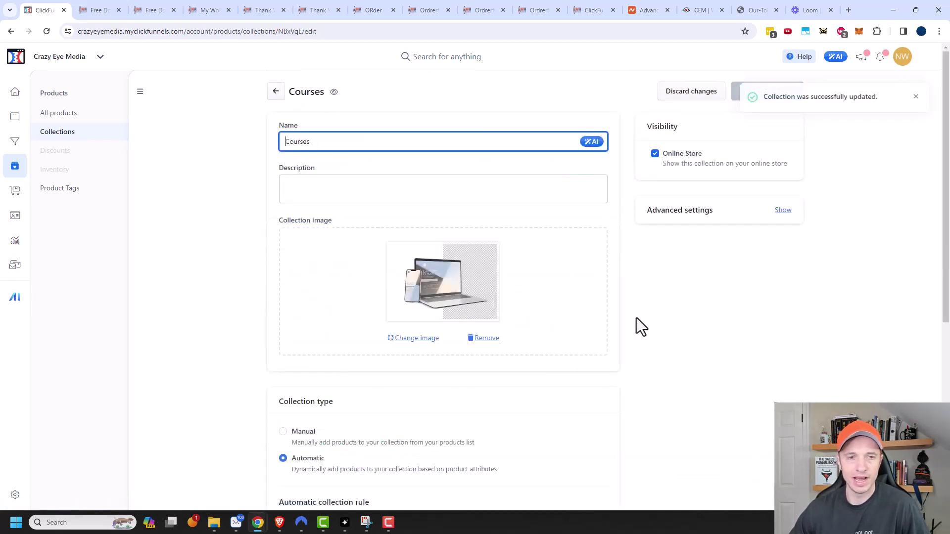
Step: Set the Featured Products collection's image to the purple fireworks picture found by searching Freepik for "firework"
{"action": "left_click", "coordinate": [67, 133]}
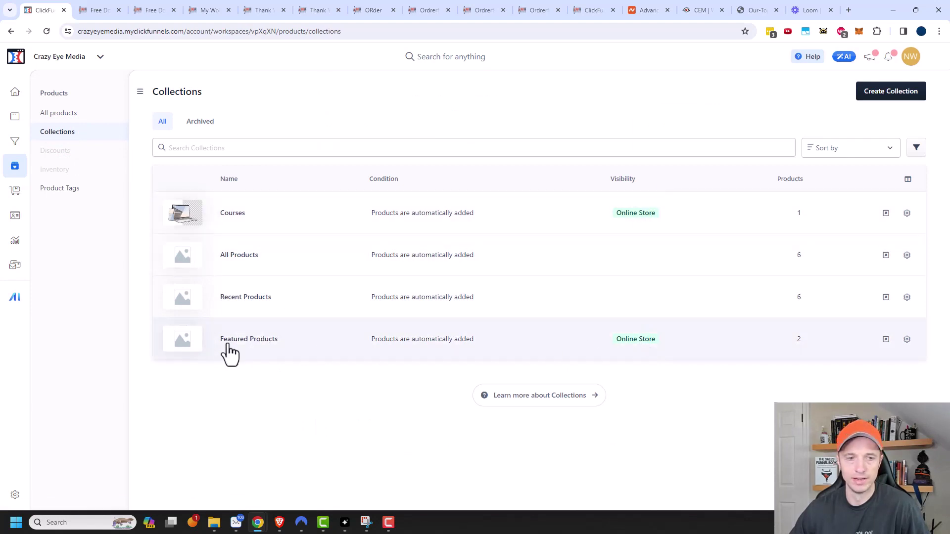
{"action": "left_click", "coordinate": [258, 341]}
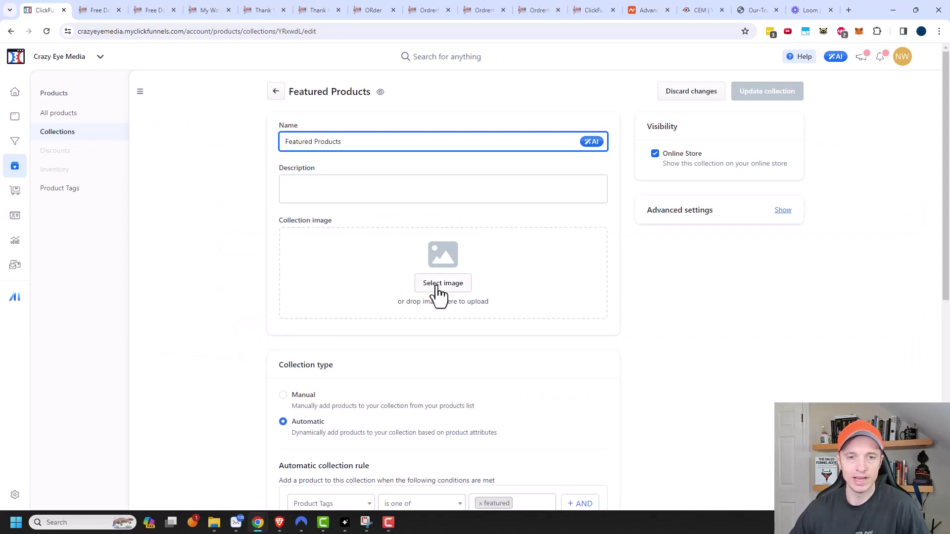
{"action": "left_click", "coordinate": [443, 287]}
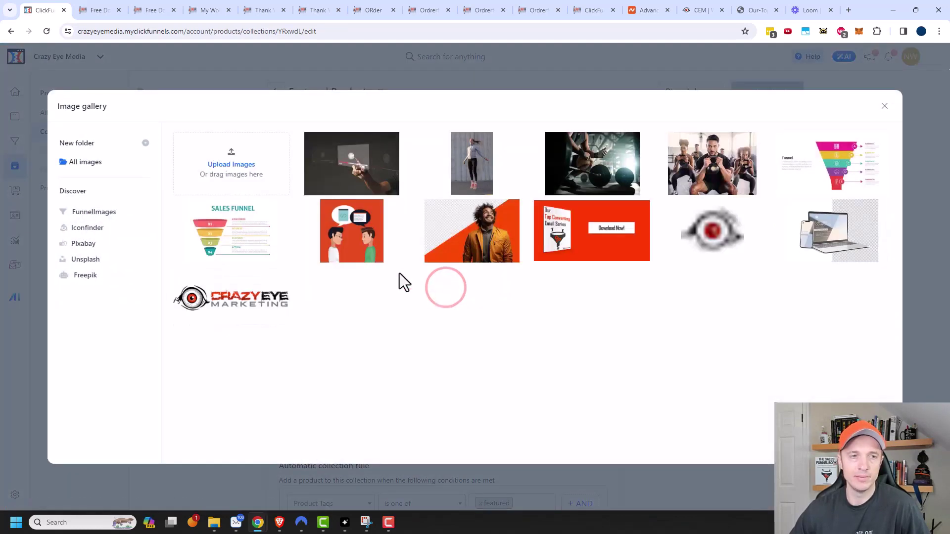
{"action": "left_click", "coordinate": [87, 278]}
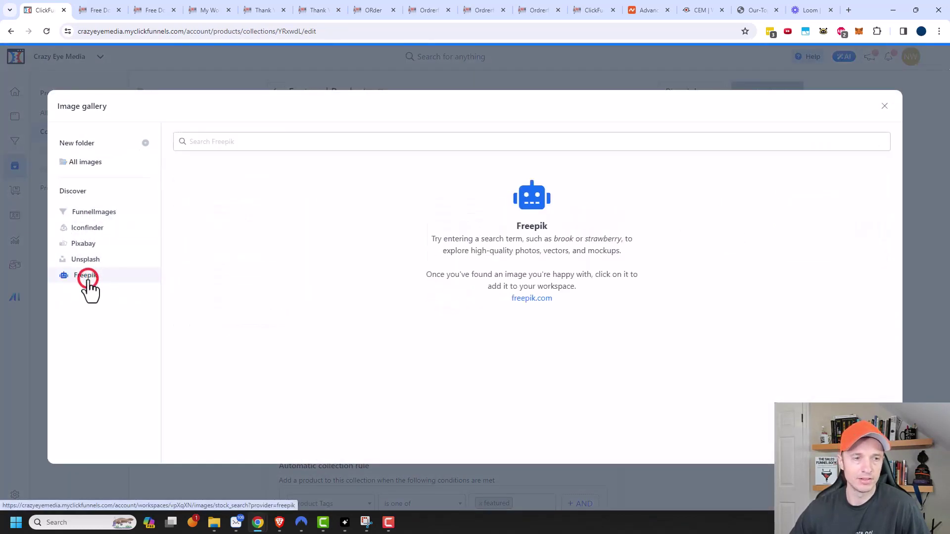
{"action": "left_click", "coordinate": [251, 141]}
{"action": "type", "text": "fire"}
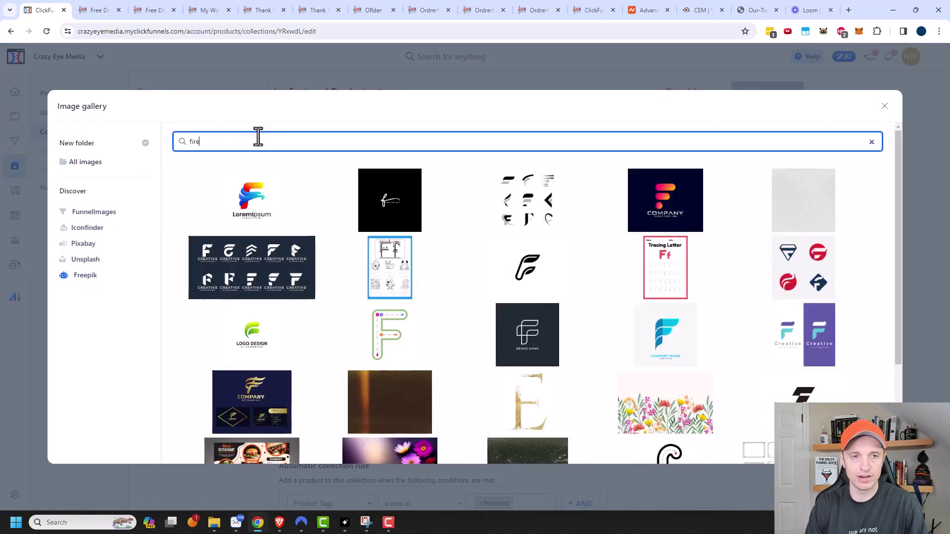
{"action": "type", "text": "work"}
{"action": "left_click", "coordinate": [382, 202]}
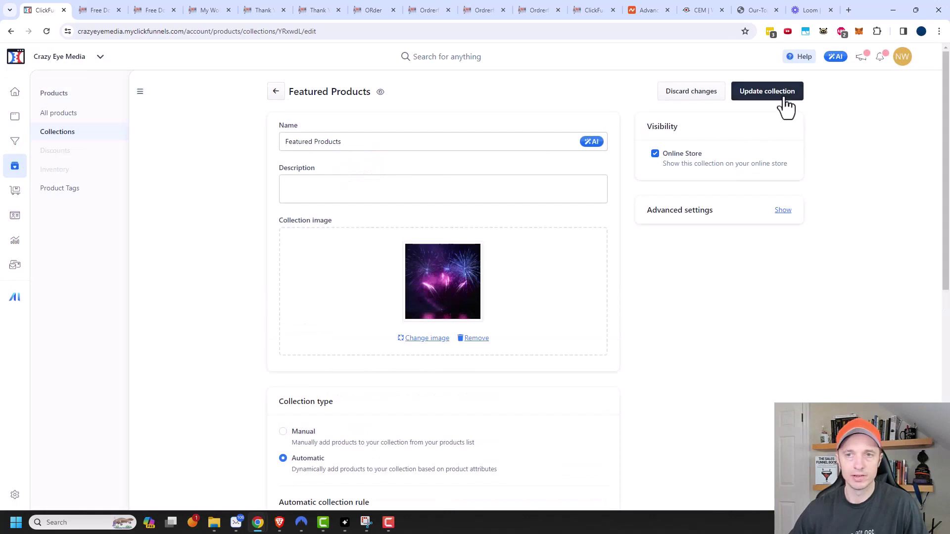
Step: Update the Featured Products collection and check the collections with their images on the reloaded live store page
{"action": "left_click", "coordinate": [774, 95]}
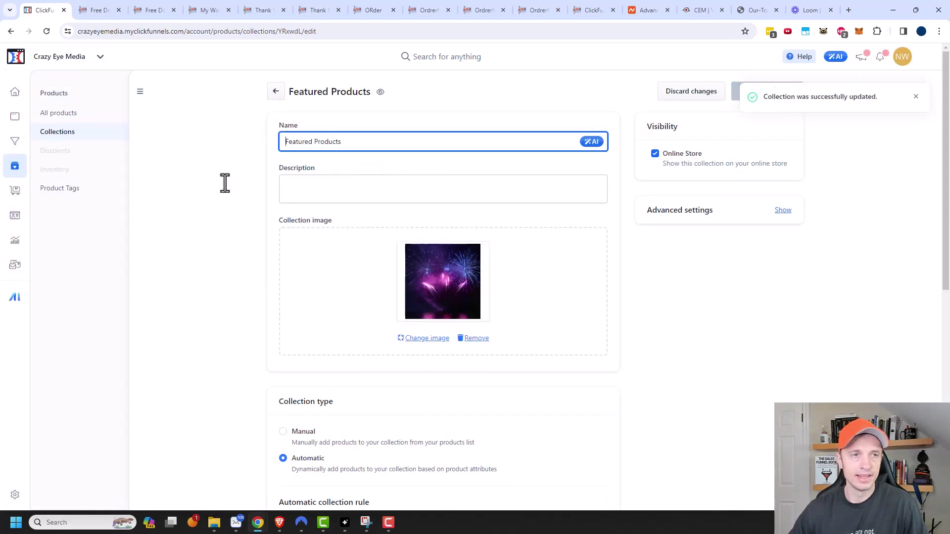
{"action": "left_click", "coordinate": [110, 9]}
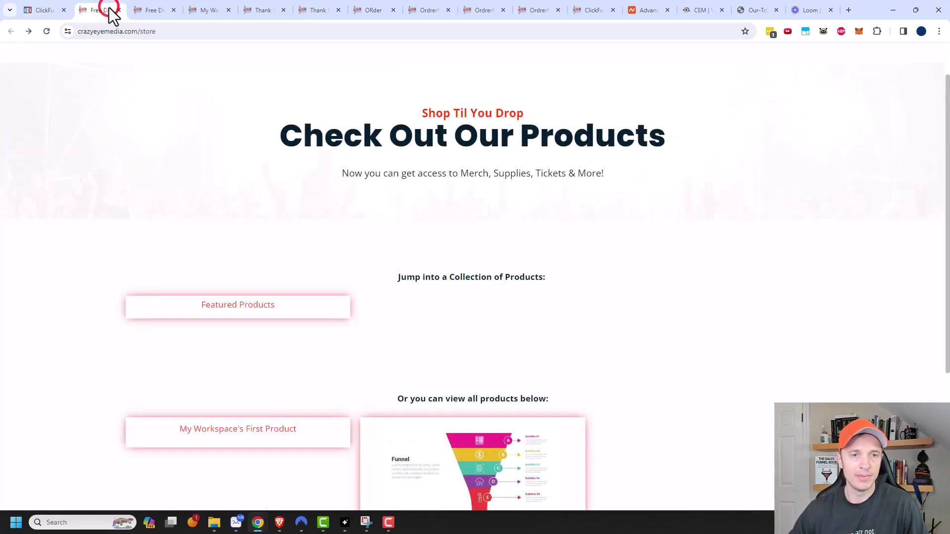
{"action": "left_click", "coordinate": [46, 32]}
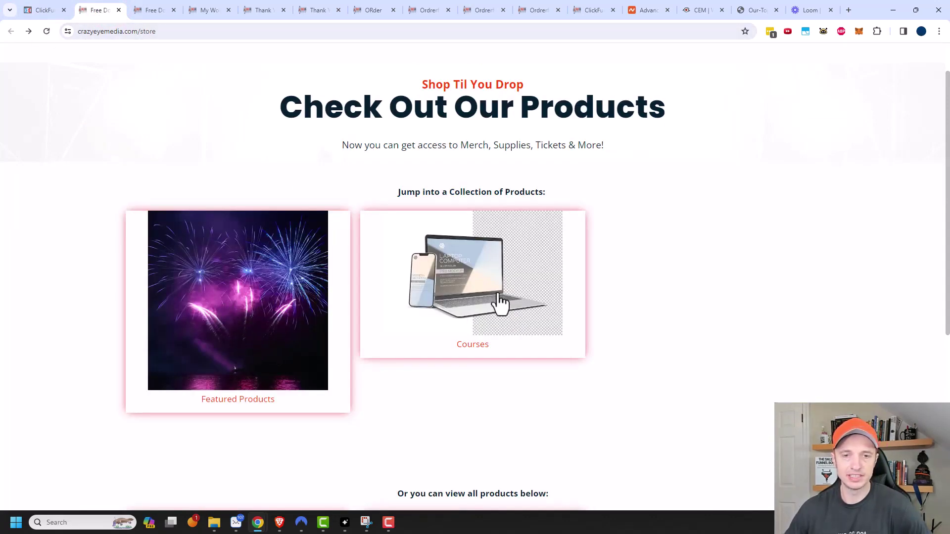
{"action": "scroll", "coordinate": [483, 307], "scroll_direction": "up", "scroll_amount": 1}
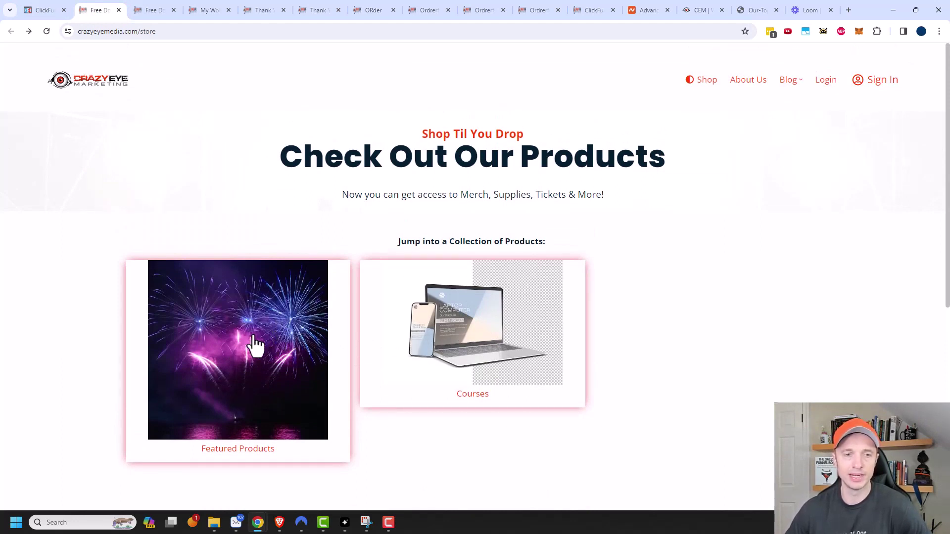
{"action": "scroll", "coordinate": [275, 350], "scroll_direction": "down", "scroll_amount": 5}
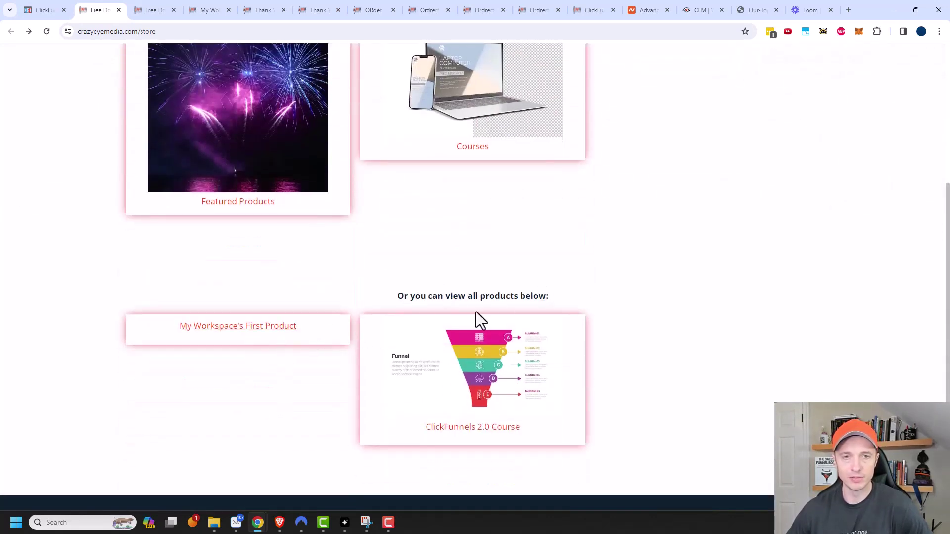
{"action": "scroll", "coordinate": [476, 316], "scroll_direction": "up", "scroll_amount": 2}
{"action": "scroll", "coordinate": [405, 208], "scroll_direction": "up", "scroll_amount": 2}
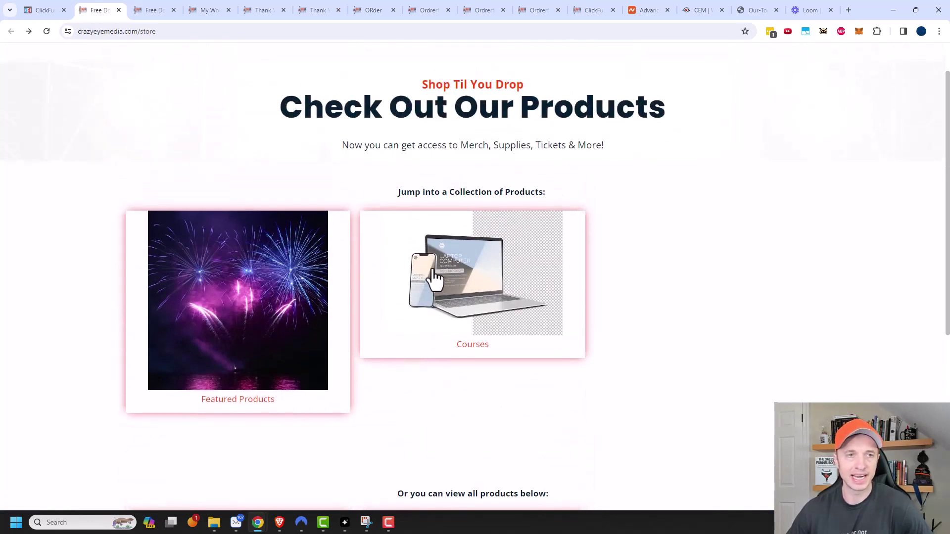
Step: Open the site's store for customizing and look over the Product Collections grid on the store front page
{"action": "left_click", "coordinate": [44, 8]}
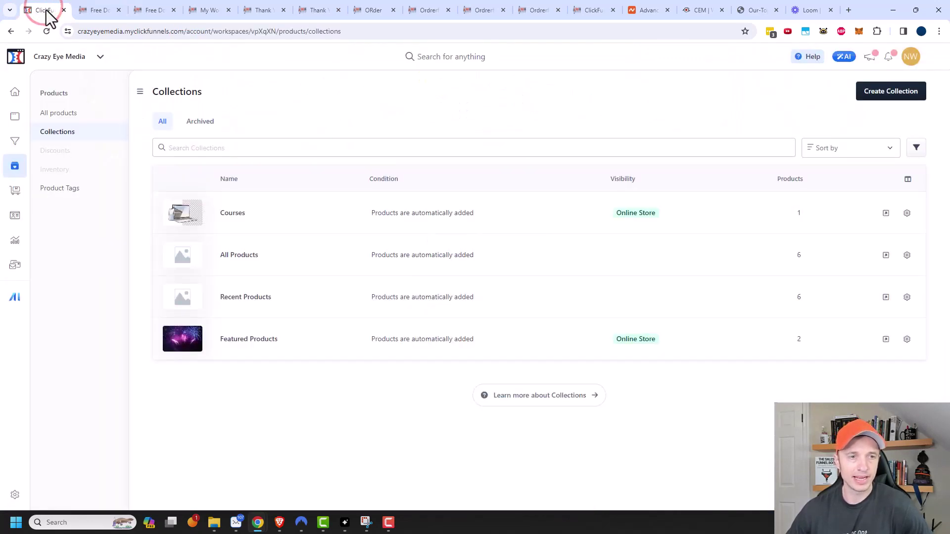
{"action": "left_click", "coordinate": [15, 121]}
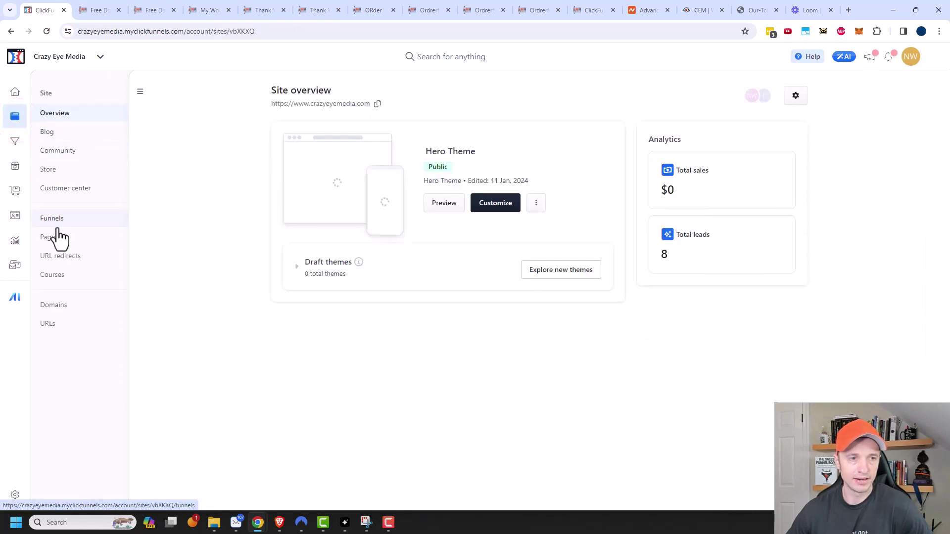
{"action": "left_click", "coordinate": [53, 171]}
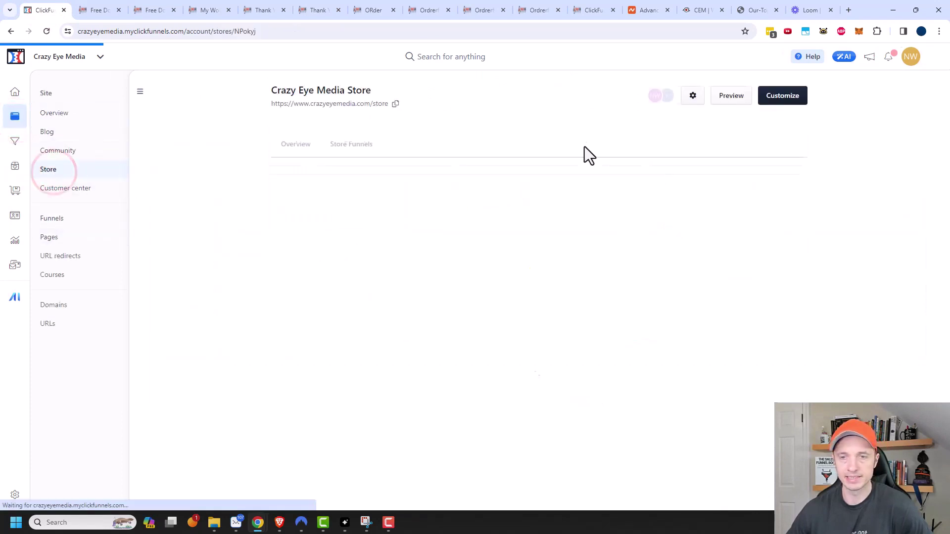
{"action": "left_click", "coordinate": [769, 112]}
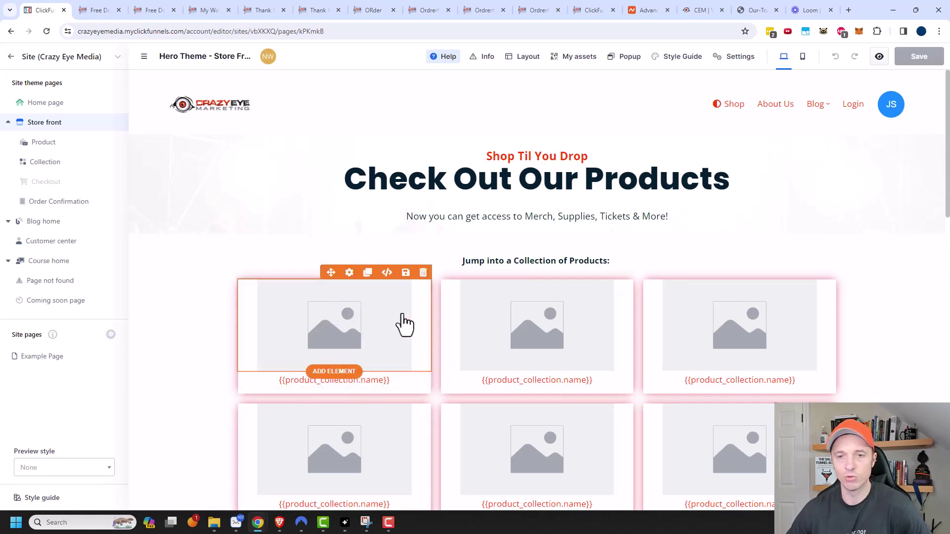
{"action": "scroll", "coordinate": [402, 325], "scroll_direction": "down", "scroll_amount": 2}
{"action": "scroll", "coordinate": [740, 329], "scroll_direction": "down", "scroll_amount": 2}
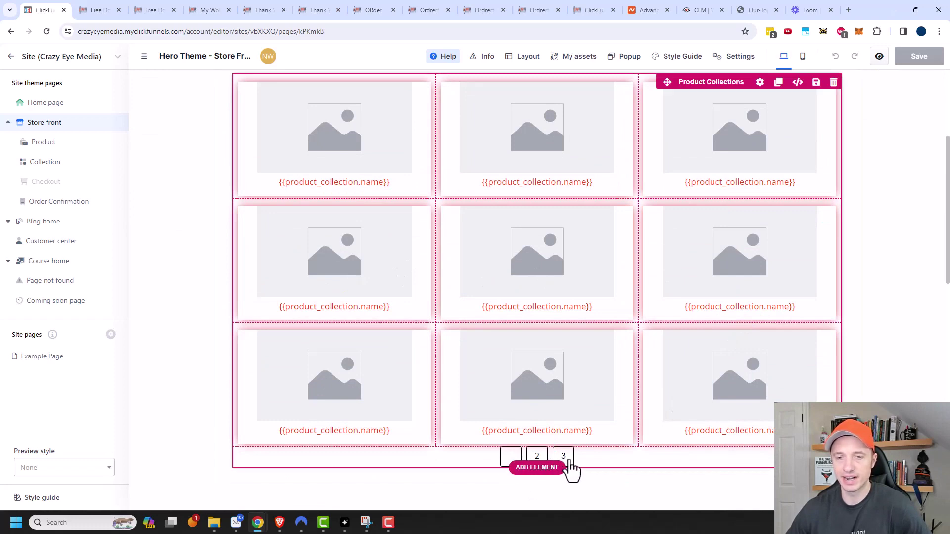
{"action": "scroll", "coordinate": [678, 304], "scroll_direction": "up", "scroll_amount": 3}
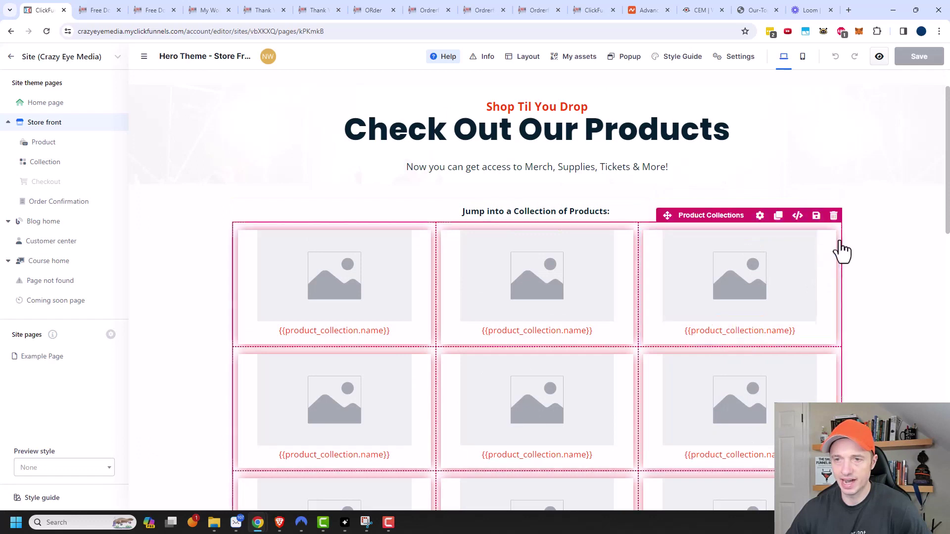
Step: Try hiding the pagination of the Product Collections grid on the store front
{"action": "left_click", "coordinate": [759, 216]}
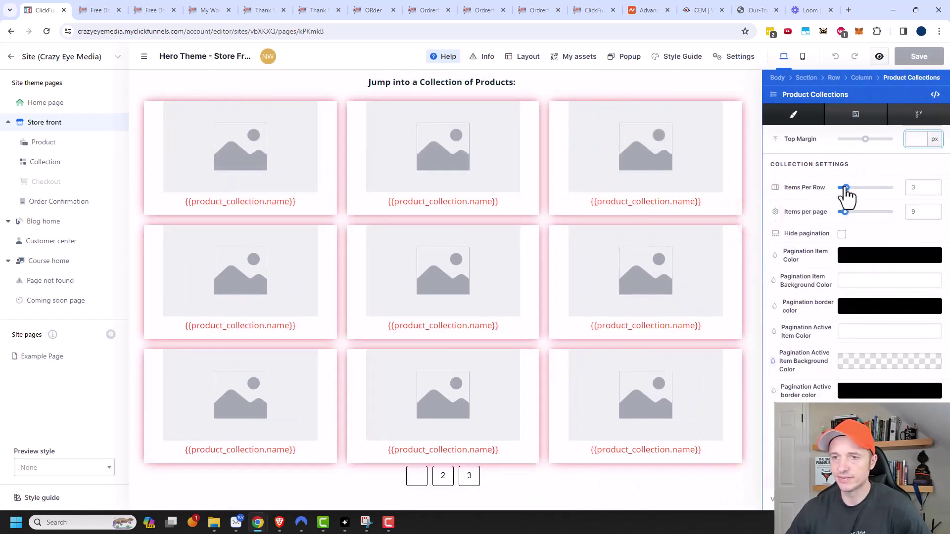
{"action": "left_click_drag", "start_coordinate": [845, 196], "coordinate": [847, 200]}
{"action": "left_click", "coordinate": [842, 234]}
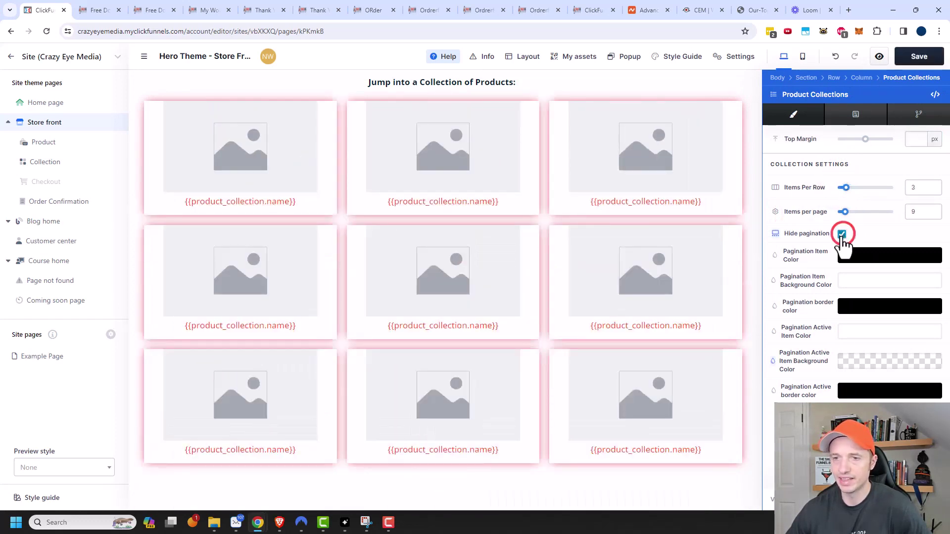
{"action": "left_click", "coordinate": [843, 234]}
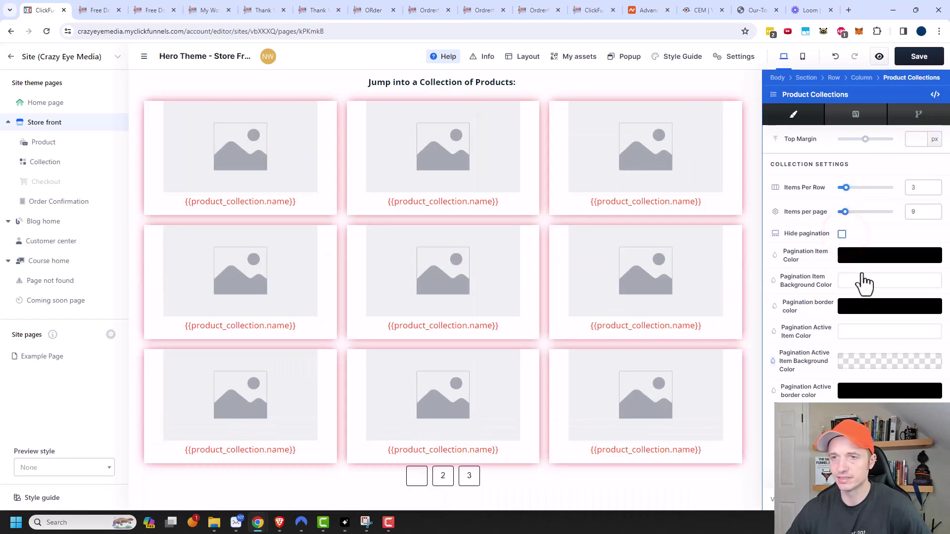
{"action": "left_click", "coordinate": [750, 222]}
Step: Set the store front's Products grid, under the view-all-products heading, to 2 items per row
{"action": "scroll", "coordinate": [774, 282], "scroll_direction": "down", "scroll_amount": 7}
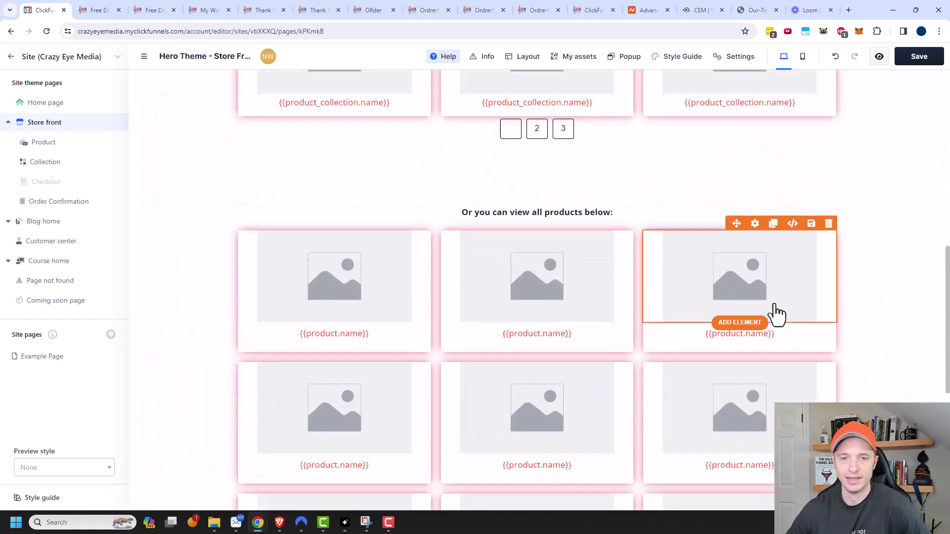
{"action": "scroll", "coordinate": [776, 311], "scroll_direction": "down", "scroll_amount": 1}
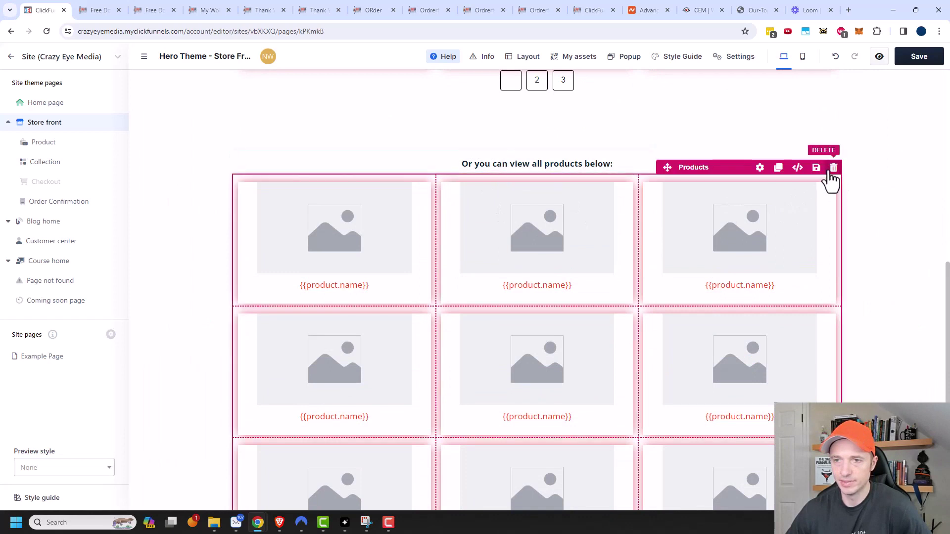
{"action": "left_click", "coordinate": [760, 168]}
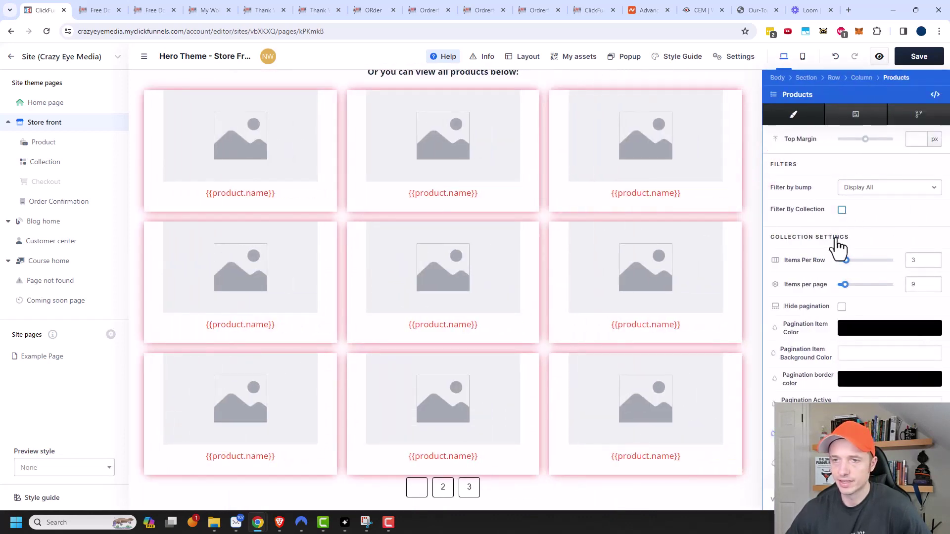
{"action": "left_click", "coordinate": [749, 273]}
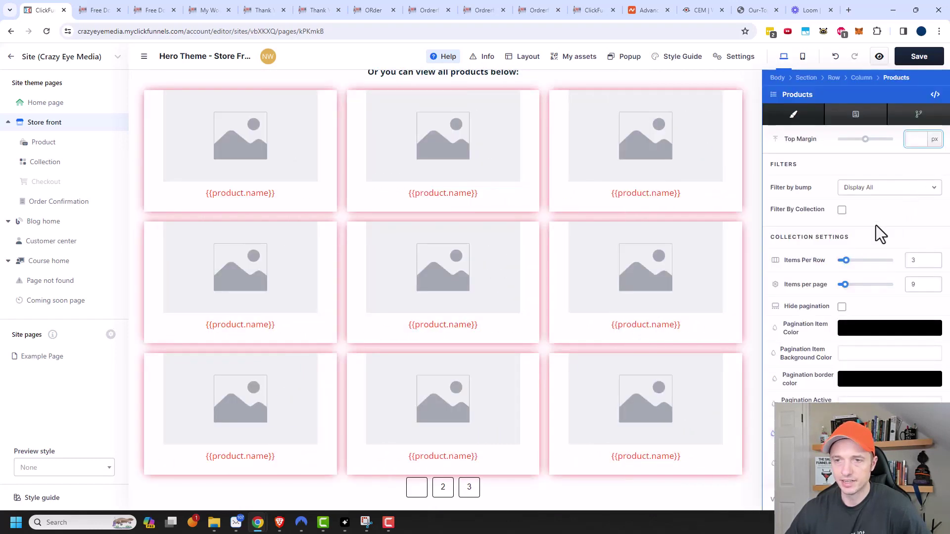
{"action": "left_click_drag", "start_coordinate": [844, 262], "coordinate": [842, 263]}
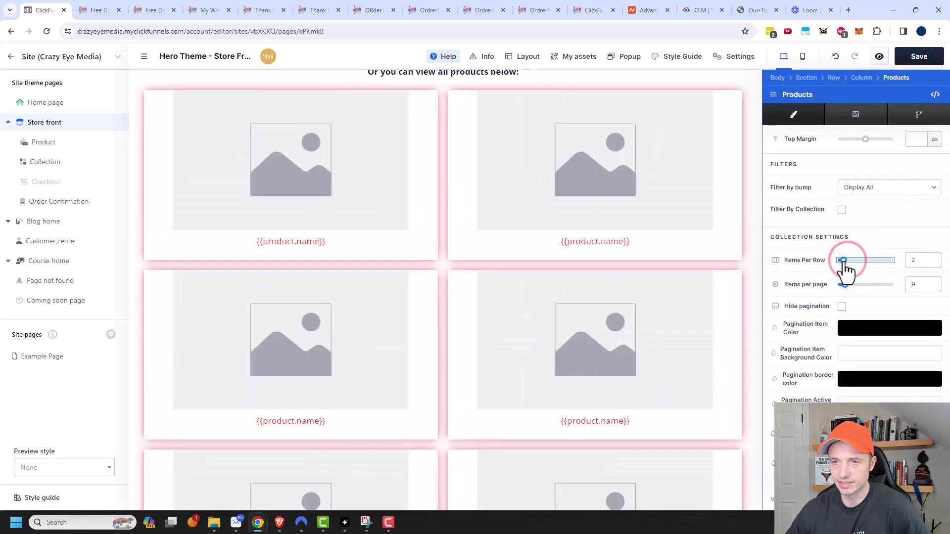
{"action": "left_click", "coordinate": [753, 260]}
Step: Set the store front's Product Collections grid to 2 items per row and save the page
{"action": "scroll", "coordinate": [791, 230], "scroll_direction": "up", "scroll_amount": 4}
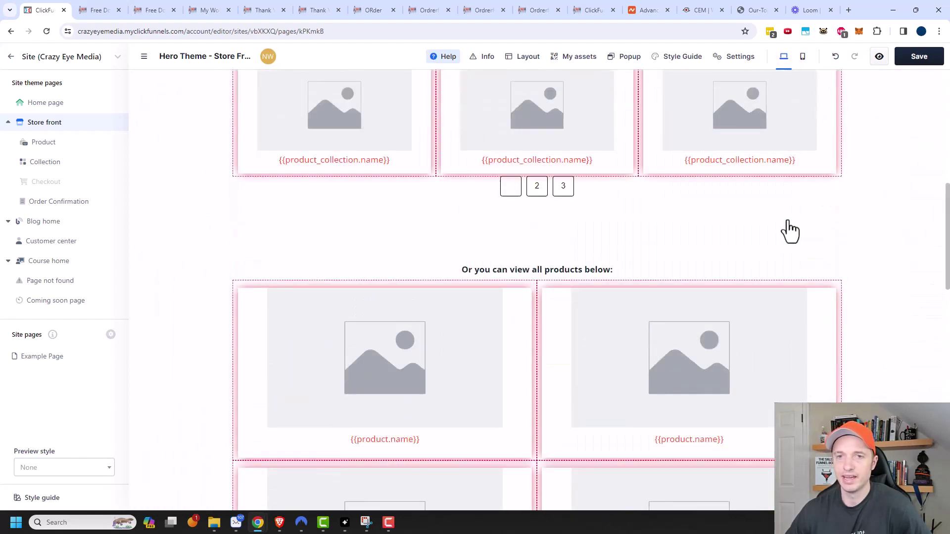
{"action": "scroll", "coordinate": [790, 230], "scroll_direction": "up", "scroll_amount": 6}
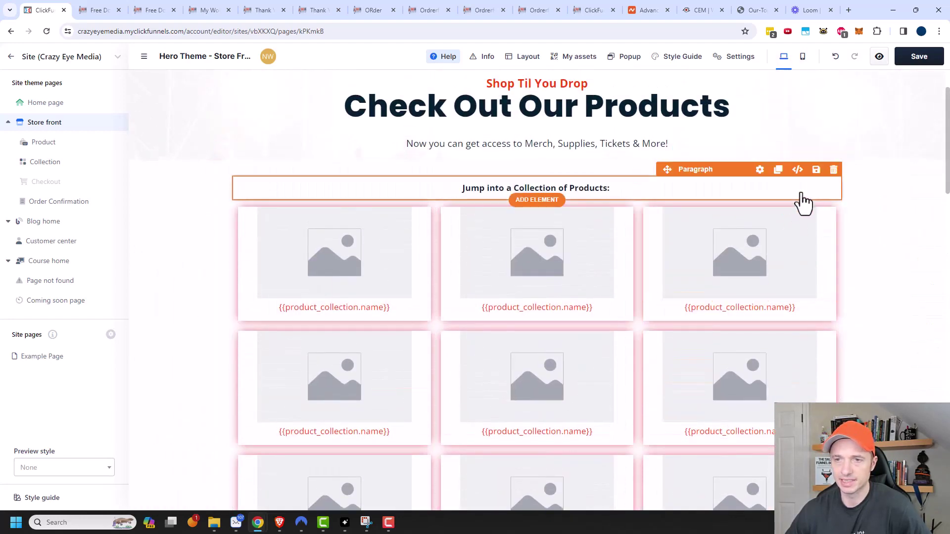
{"action": "left_click", "coordinate": [758, 193]}
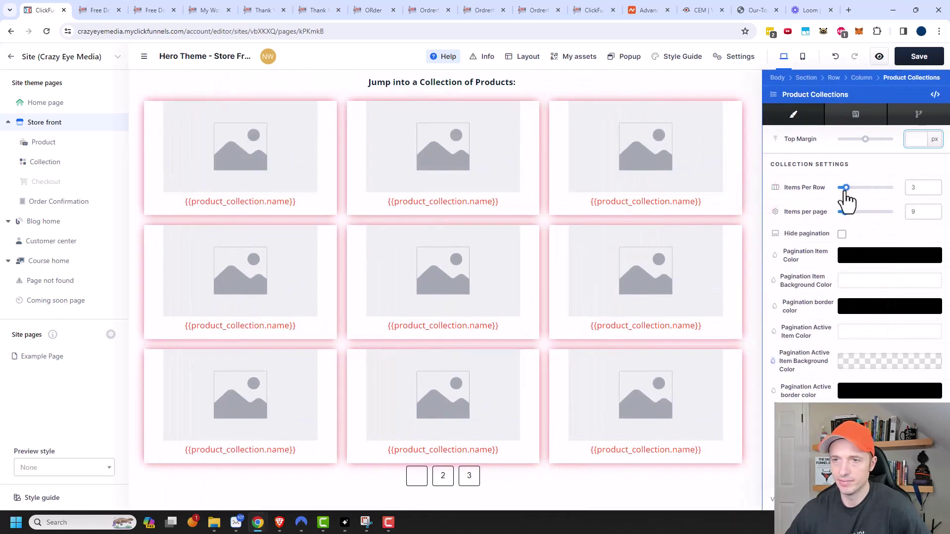
{"action": "left_click_drag", "start_coordinate": [847, 196], "coordinate": [844, 194]}
{"action": "left_click", "coordinate": [668, 191]}
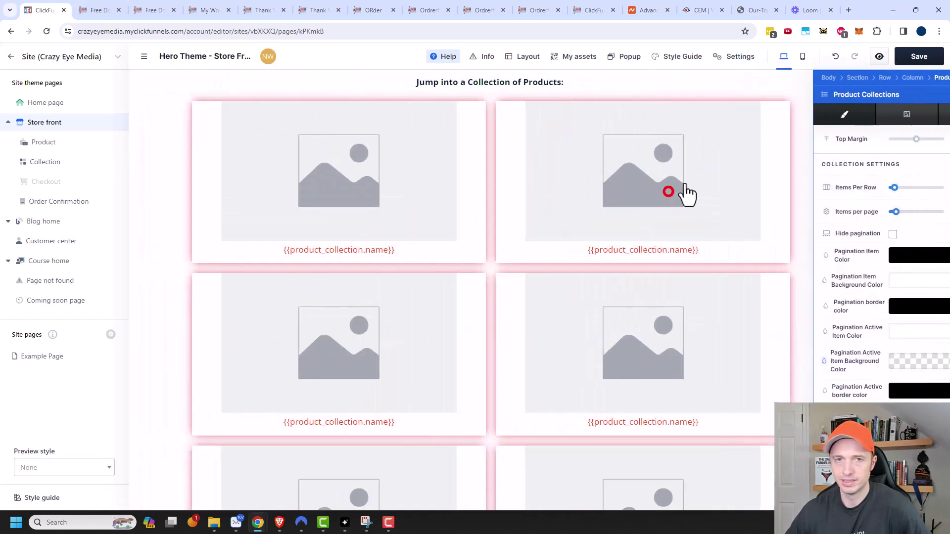
{"action": "left_click", "coordinate": [916, 59]}
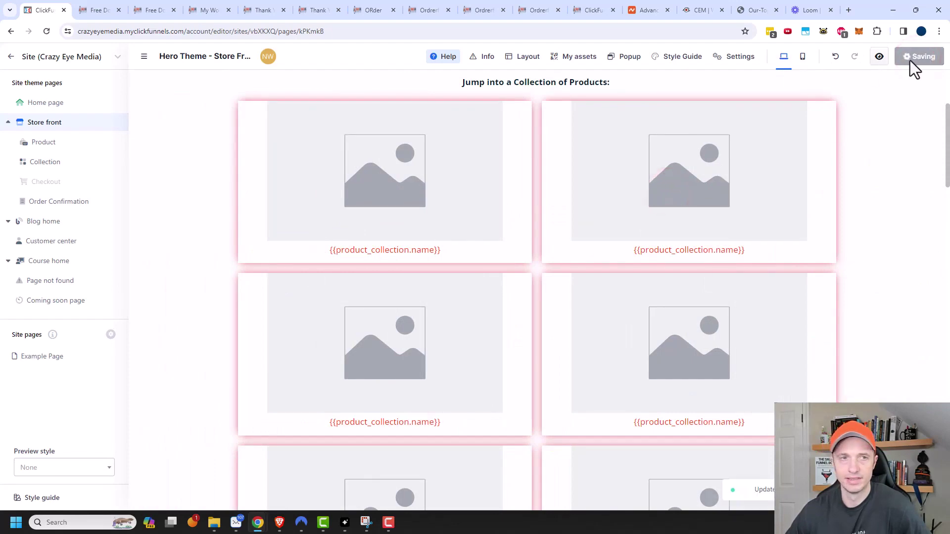
Step: Reload the live store to check the two-column layout of collections and products, and open the Courses collection
{"action": "left_click", "coordinate": [102, 12]}
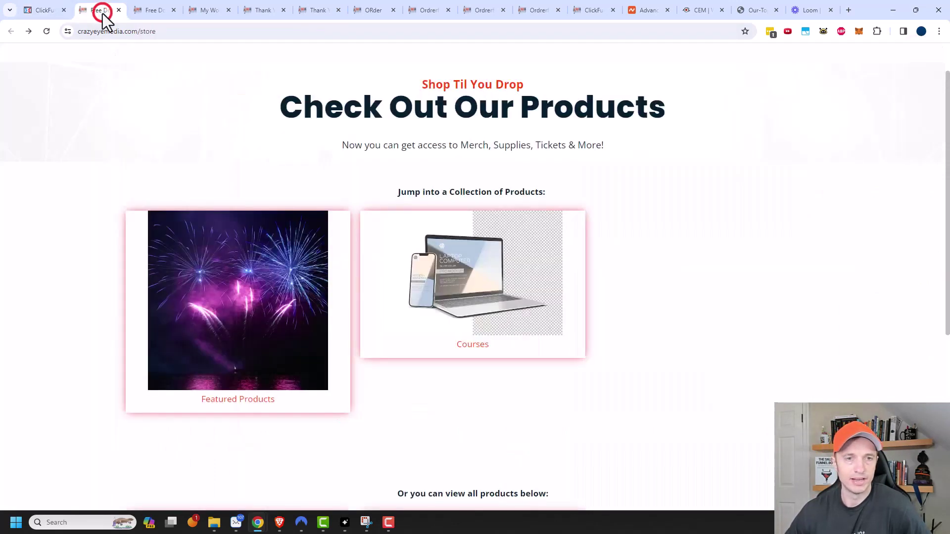
{"action": "left_click", "coordinate": [44, 34]}
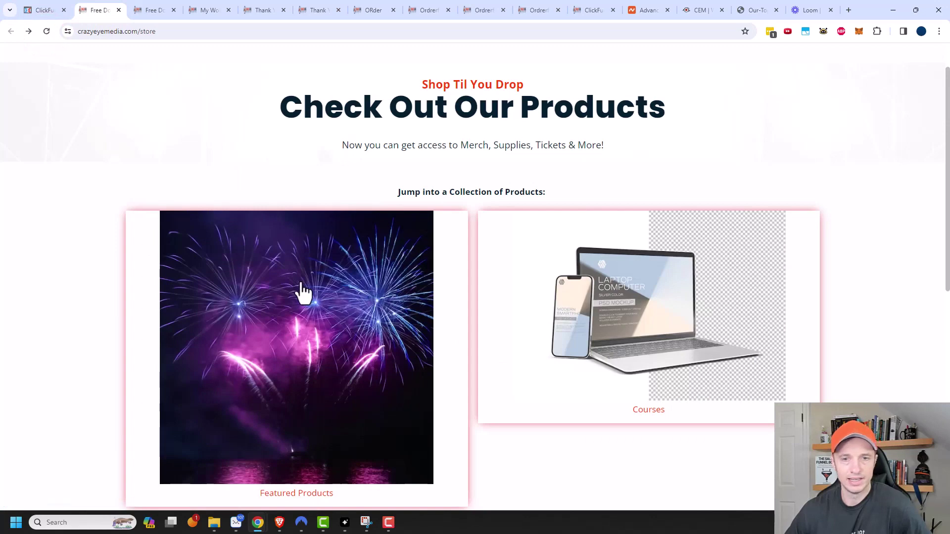
{"action": "scroll", "coordinate": [388, 290], "scroll_direction": "down", "scroll_amount": 8}
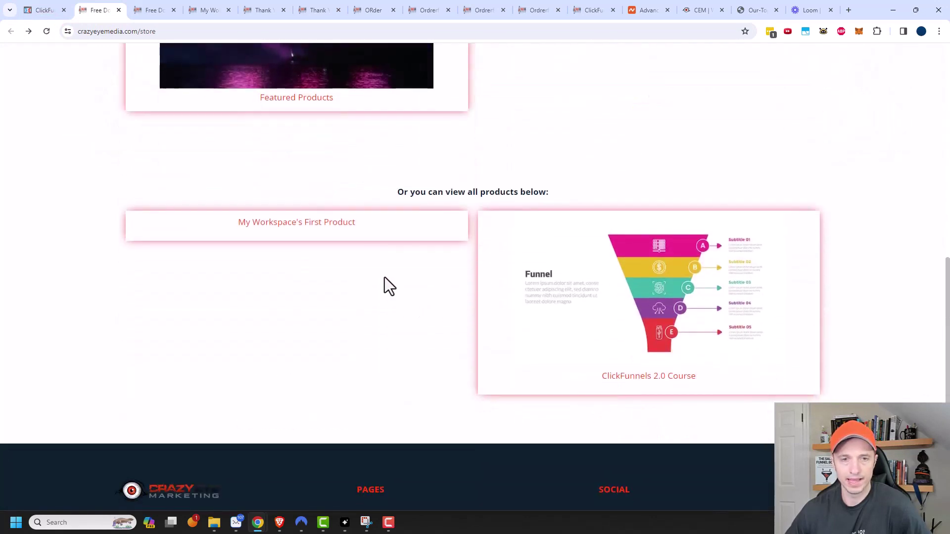
{"action": "scroll", "coordinate": [543, 318], "scroll_direction": "up", "scroll_amount": 3}
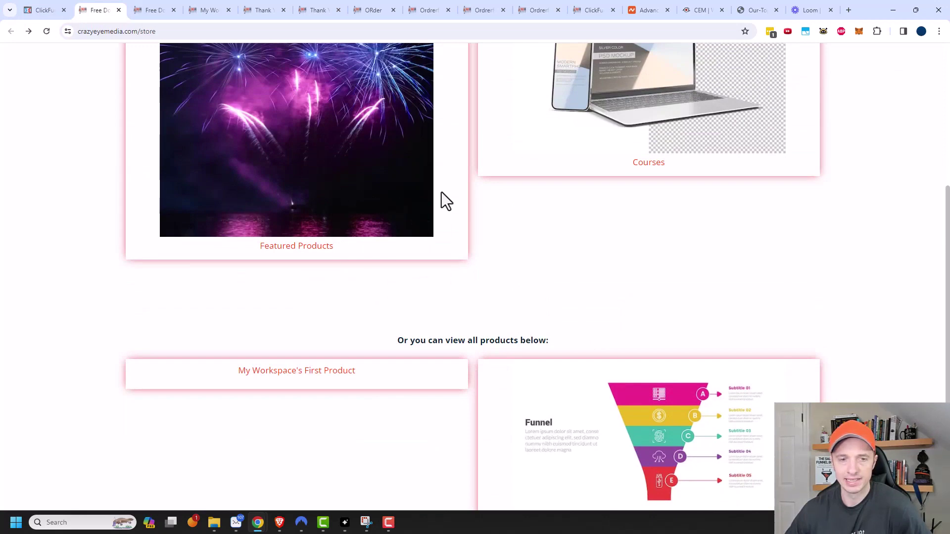
{"action": "scroll", "coordinate": [500, 223], "scroll_direction": "up", "scroll_amount": 1}
{"action": "scroll", "coordinate": [602, 332], "scroll_direction": "down", "scroll_amount": 3}
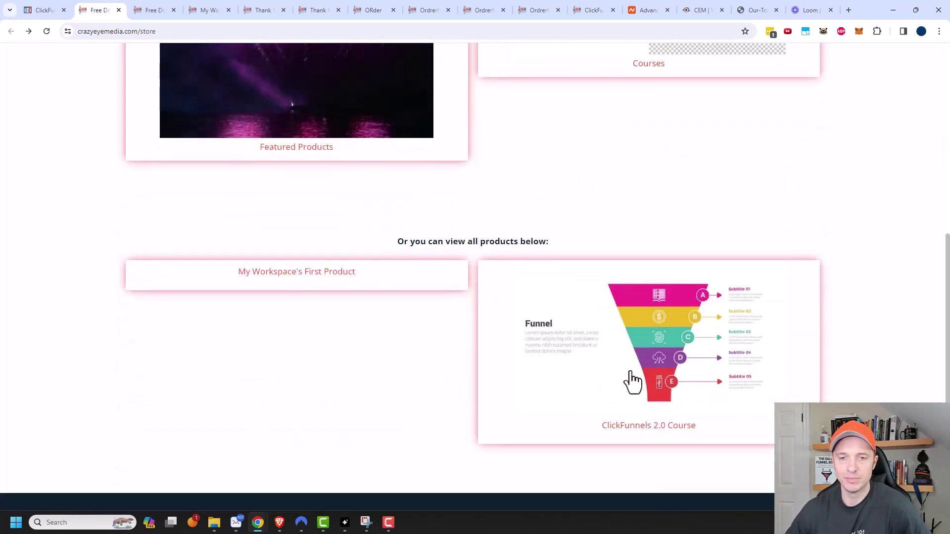
{"action": "scroll", "coordinate": [545, 371], "scroll_direction": "up", "scroll_amount": 3}
{"action": "left_click", "coordinate": [616, 131]}
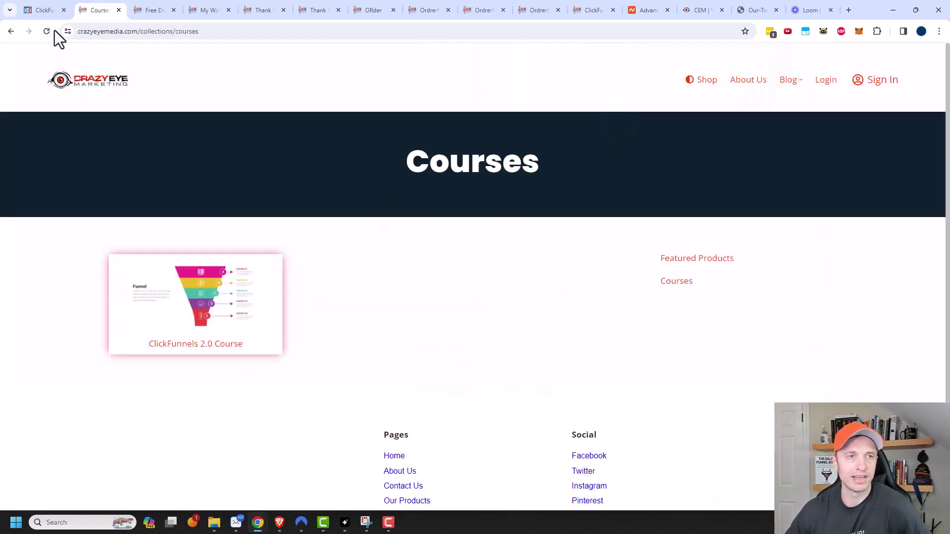
Step: Return to the site editor and open the Collection theme page to examine its product grid and collection list
{"action": "left_click", "coordinate": [43, 10]}
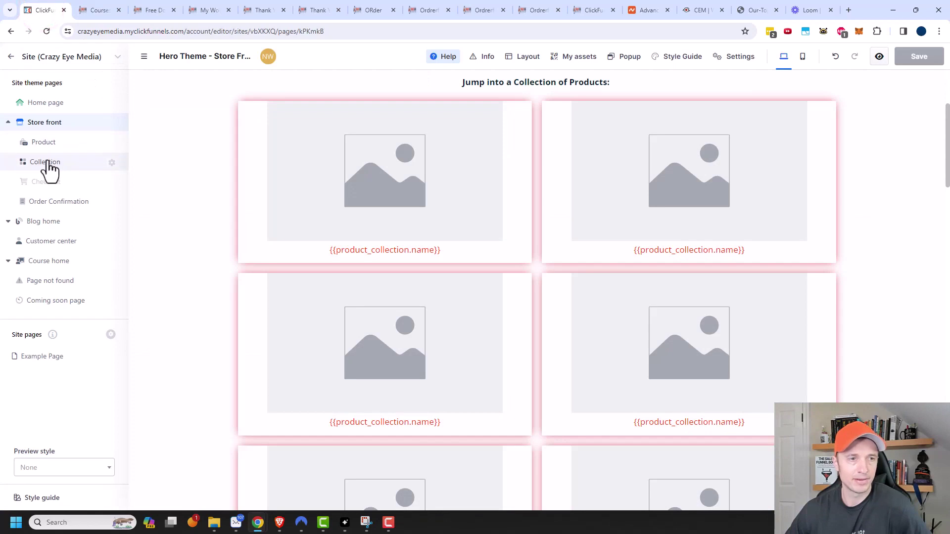
{"action": "left_click", "coordinate": [19, 169]}
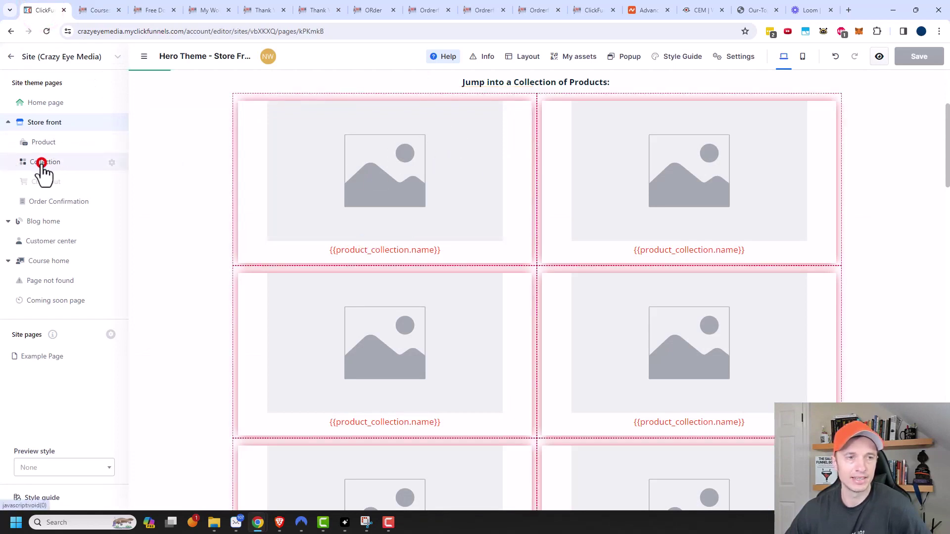
{"action": "left_click", "coordinate": [42, 163]}
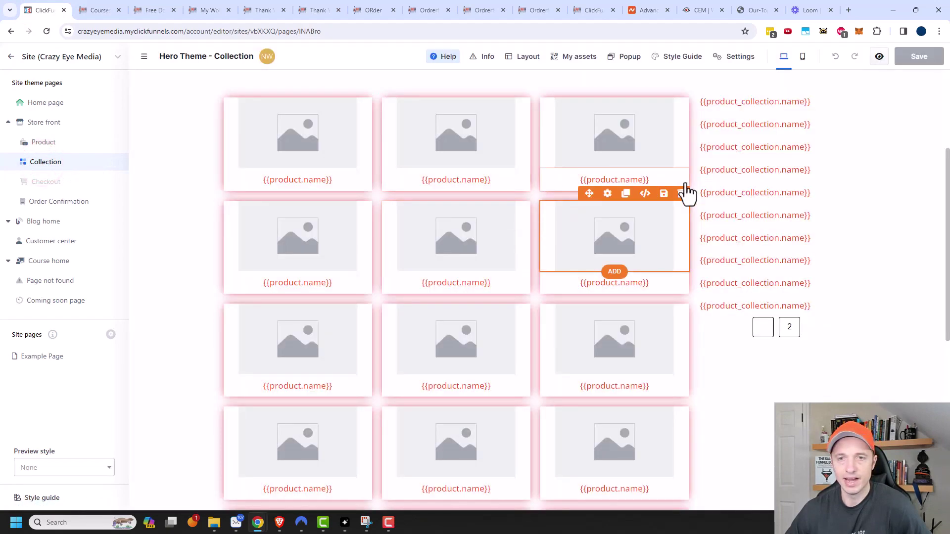
{"action": "scroll", "coordinate": [644, 238], "scroll_direction": "up", "scroll_amount": 3}
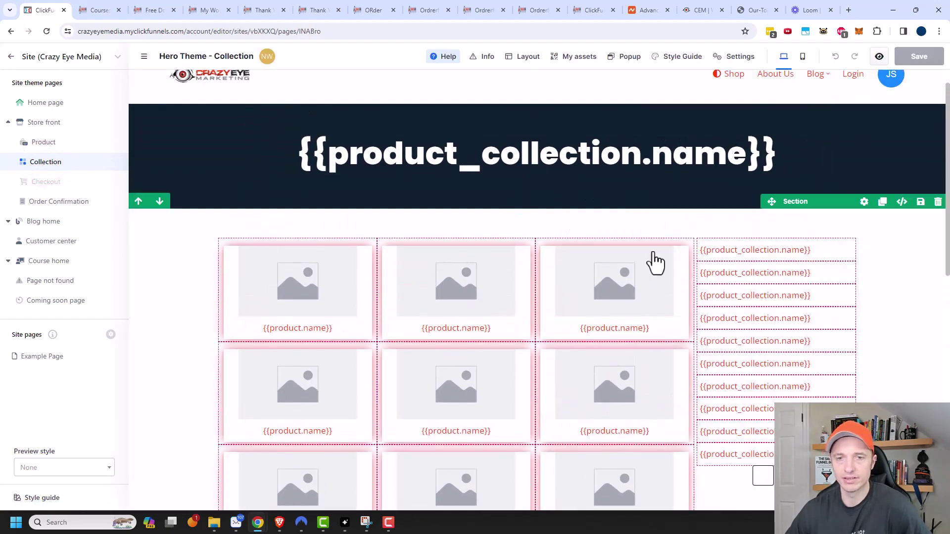
Step: Look over the whole Collection theme page, and open the Product theme page to examine its product details and checkout form
{"action": "scroll", "coordinate": [653, 313], "scroll_direction": "down", "scroll_amount": 10}
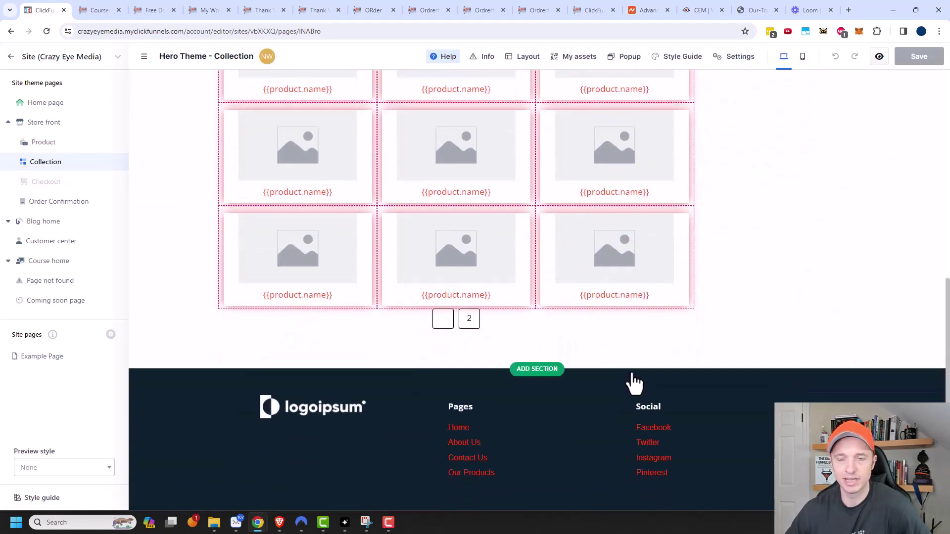
{"action": "scroll", "coordinate": [632, 384], "scroll_direction": "up", "scroll_amount": 10}
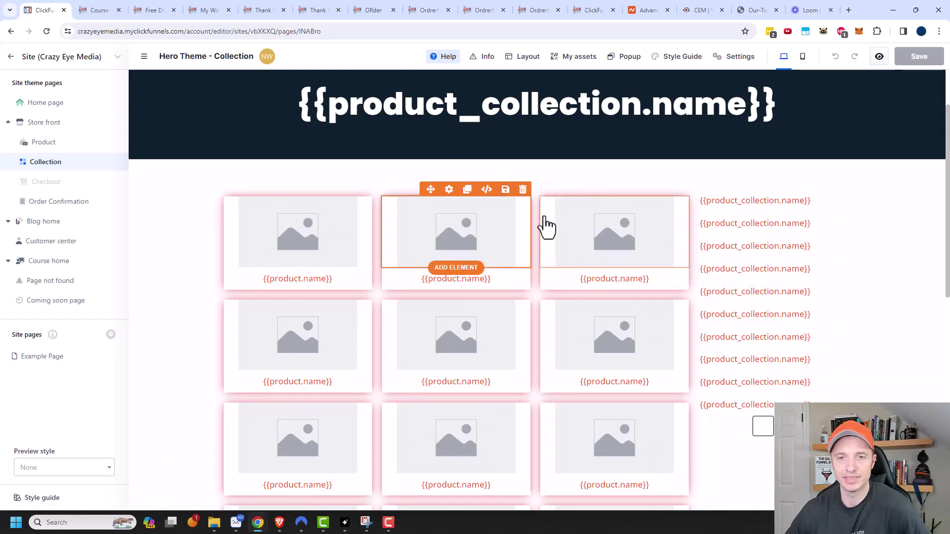
{"action": "left_click", "coordinate": [57, 145]}
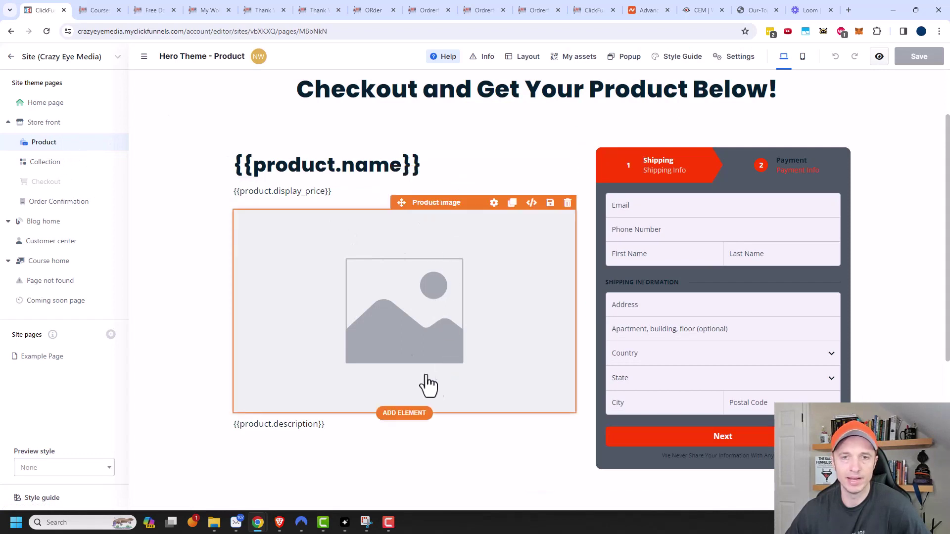
{"action": "scroll", "coordinate": [527, 376], "scroll_direction": "up", "scroll_amount": 2}
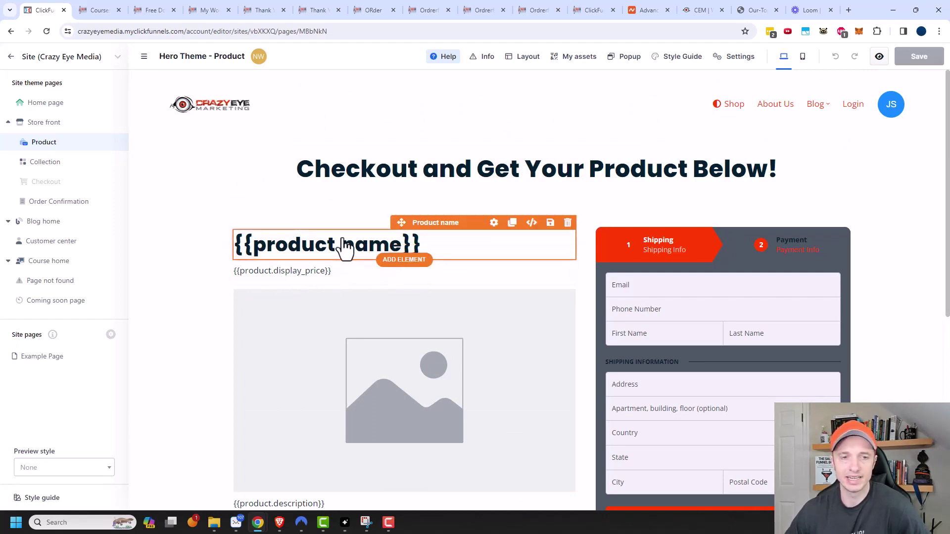
Step: Switch to the live store and open the ClickFunnels 2.0 Course product to check its name, price, image and description
{"action": "left_click", "coordinate": [100, 11]}
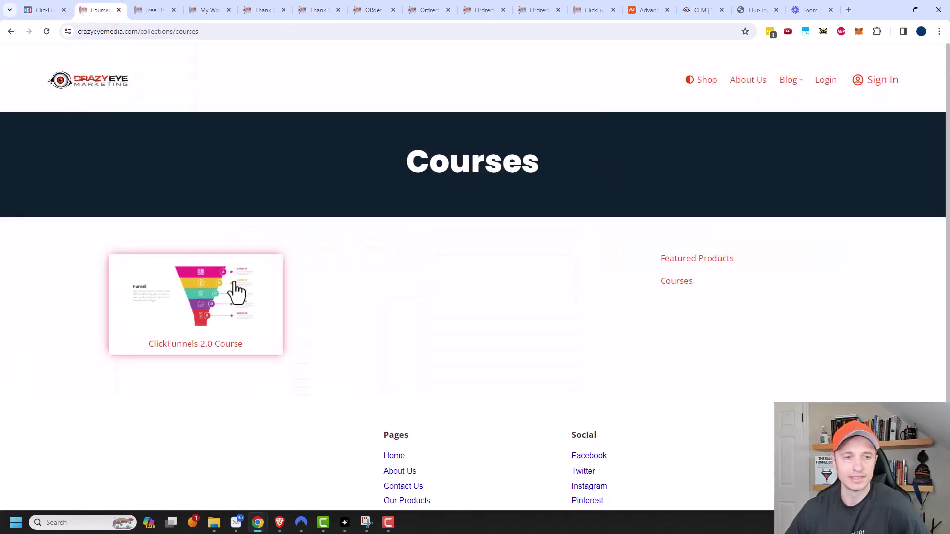
{"action": "left_click", "coordinate": [259, 312]}
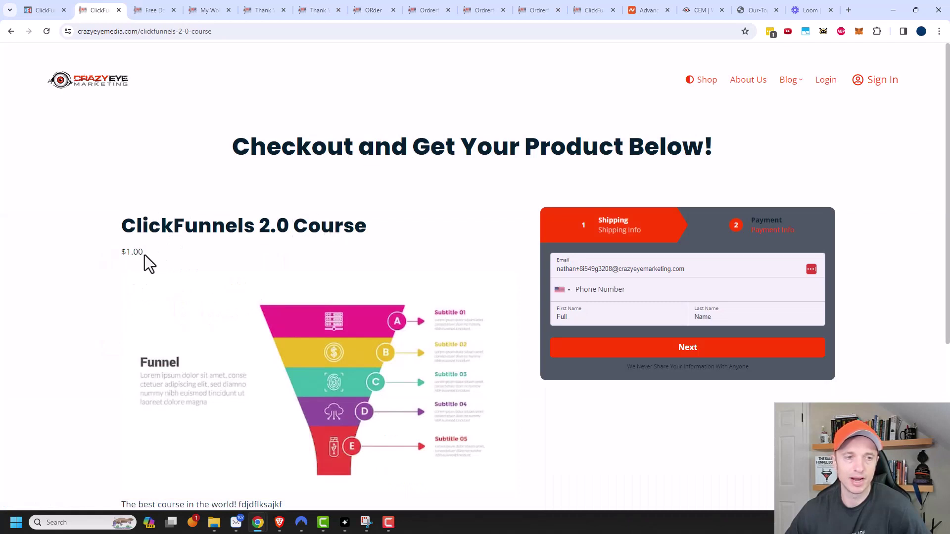
{"action": "scroll", "coordinate": [354, 377], "scroll_direction": "down", "scroll_amount": 1}
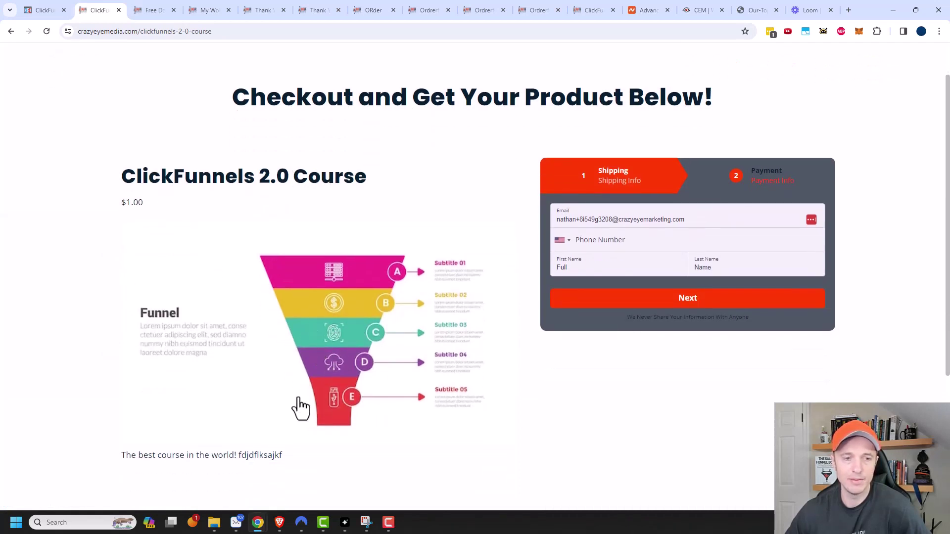
{"action": "left_click_drag", "start_coordinate": [152, 456], "coordinate": [328, 456]}
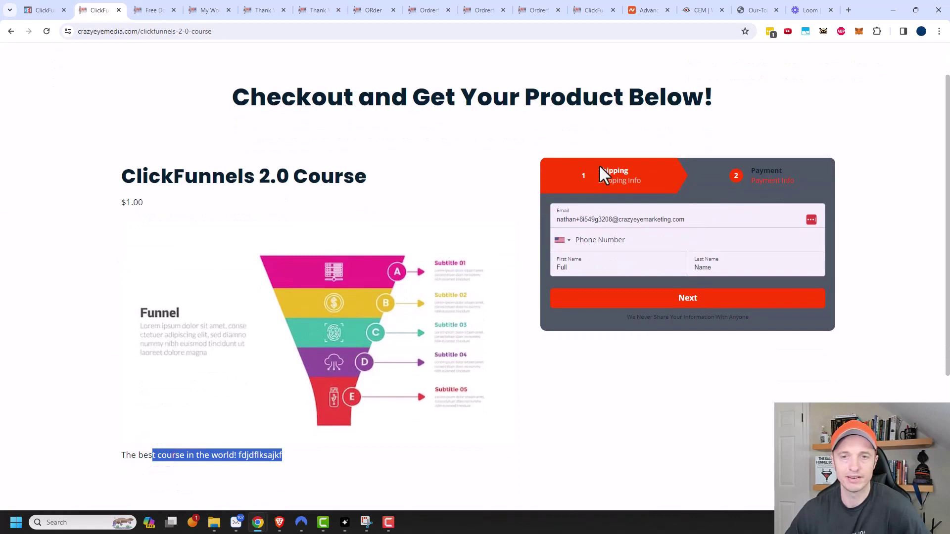
Step: Compare the Product theme page's placeholders and checkout in the site editor with the live course product page
{"action": "left_click", "coordinate": [43, 11]}
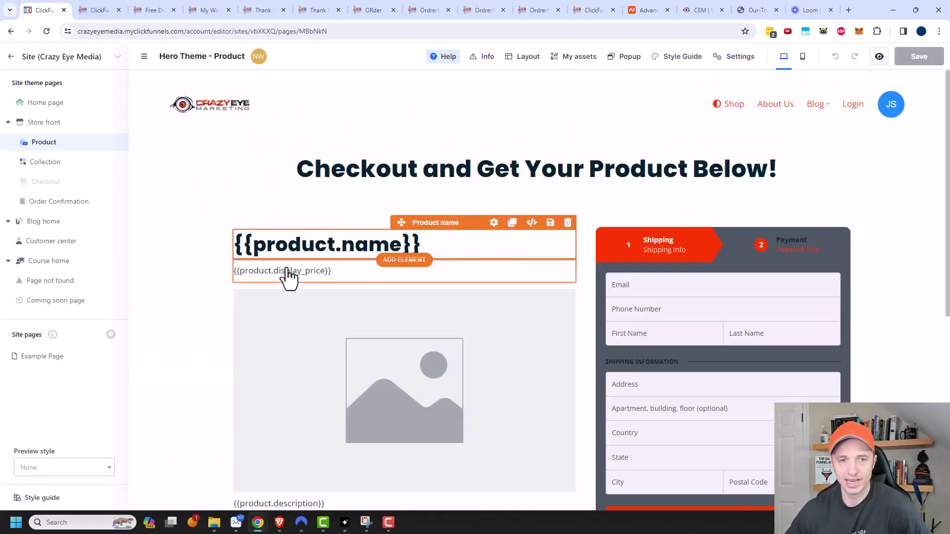
{"action": "scroll", "coordinate": [354, 317], "scroll_direction": "down", "scroll_amount": 2}
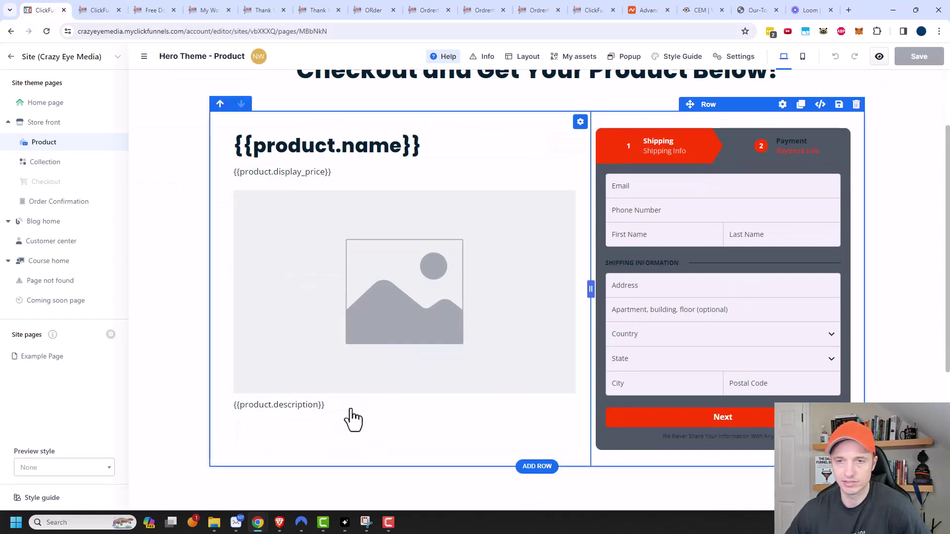
{"action": "scroll", "coordinate": [790, 250], "scroll_direction": "up", "scroll_amount": 2}
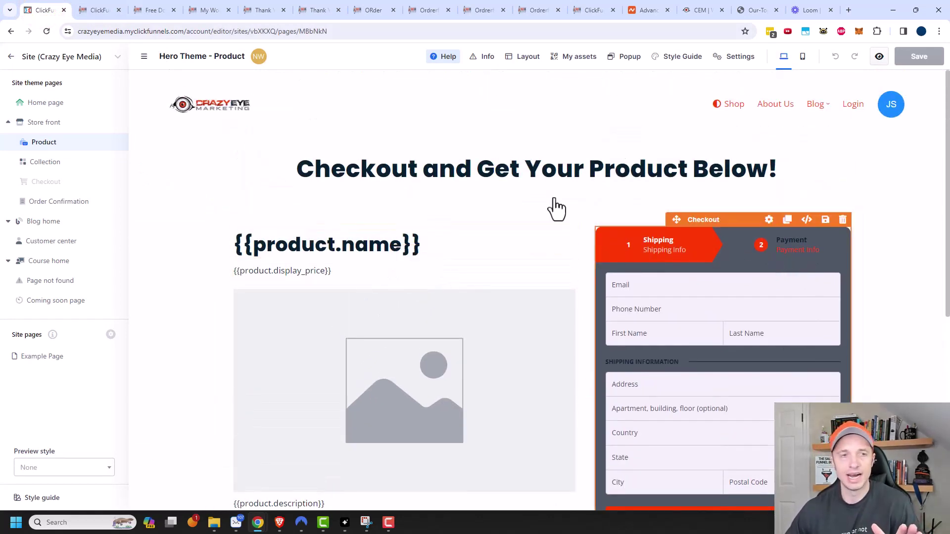
{"action": "left_click", "coordinate": [104, 10]}
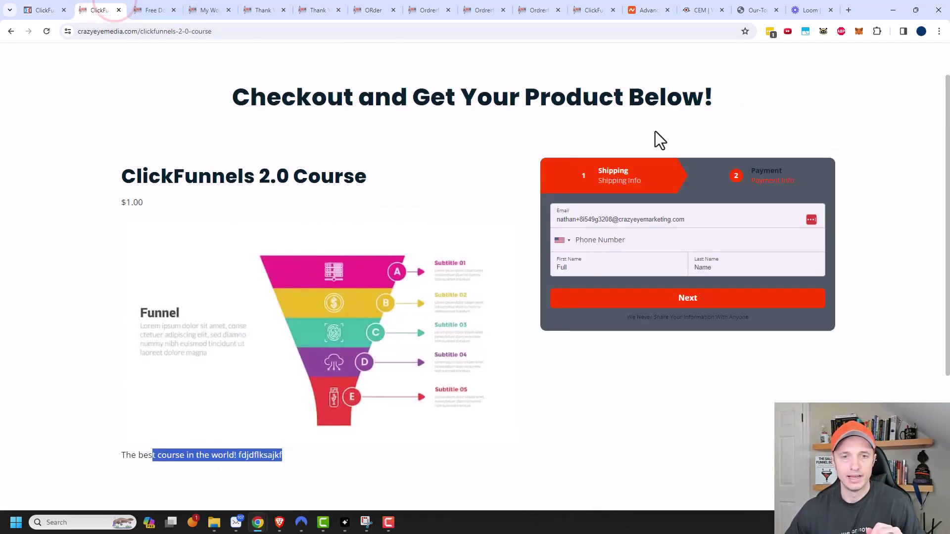
{"action": "scroll", "coordinate": [460, 277], "scroll_direction": "up", "scroll_amount": 1}
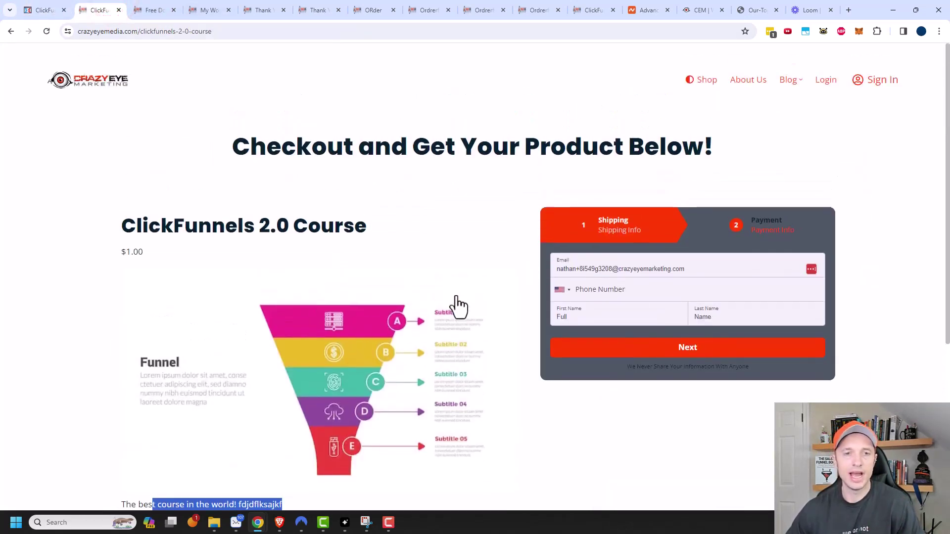
{"action": "left_click", "coordinate": [42, 14]}
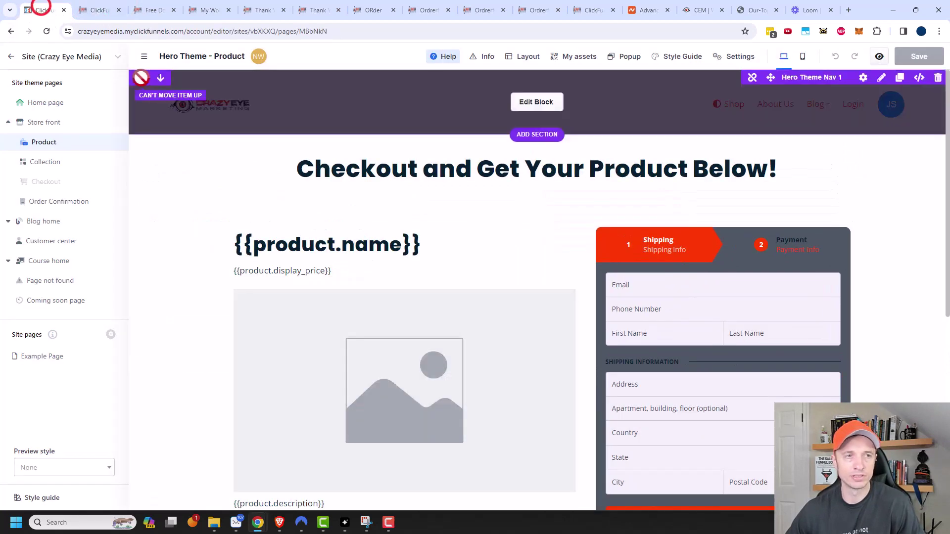
Step: Exit the site editor and open the site's Store overview to view the store preview
{"action": "left_click", "coordinate": [11, 58]}
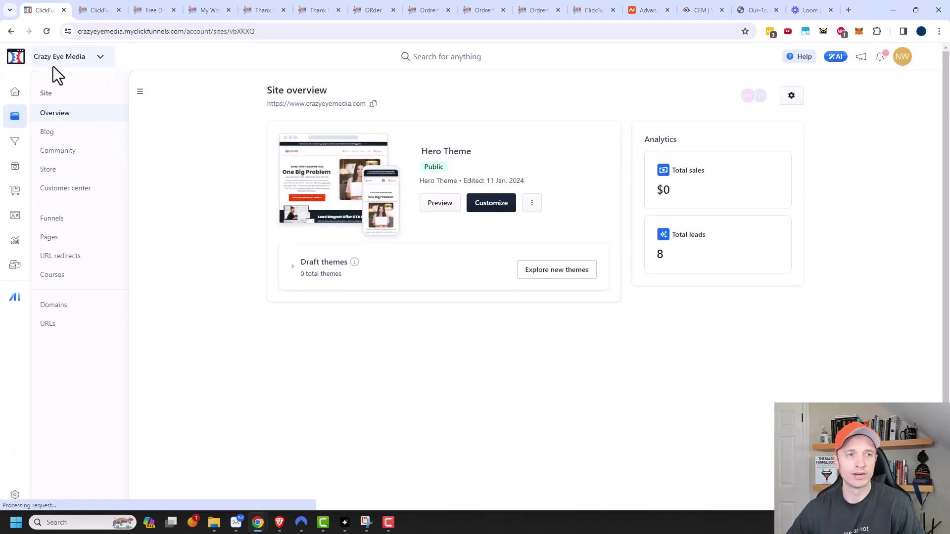
{"action": "left_click", "coordinate": [50, 170]}
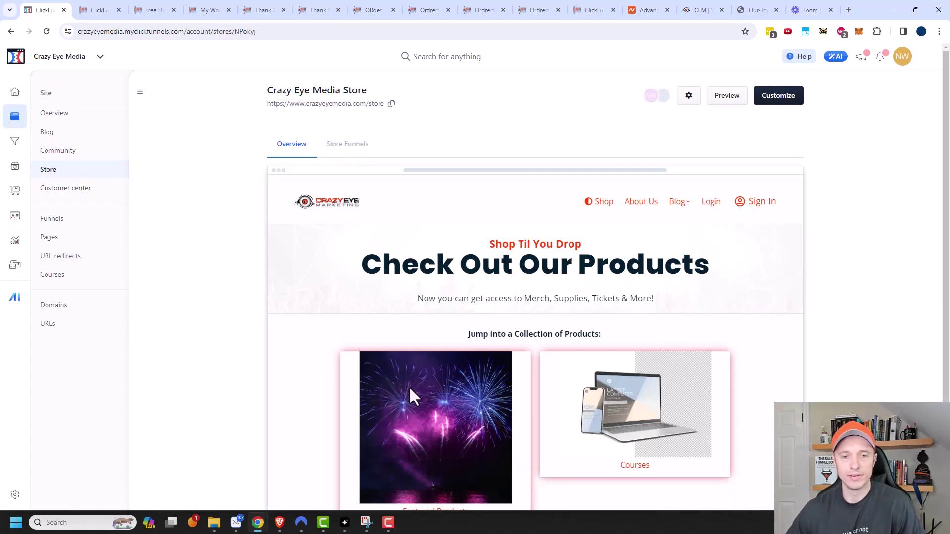
{"action": "scroll", "coordinate": [425, 393], "scroll_direction": "down", "scroll_amount": 1}
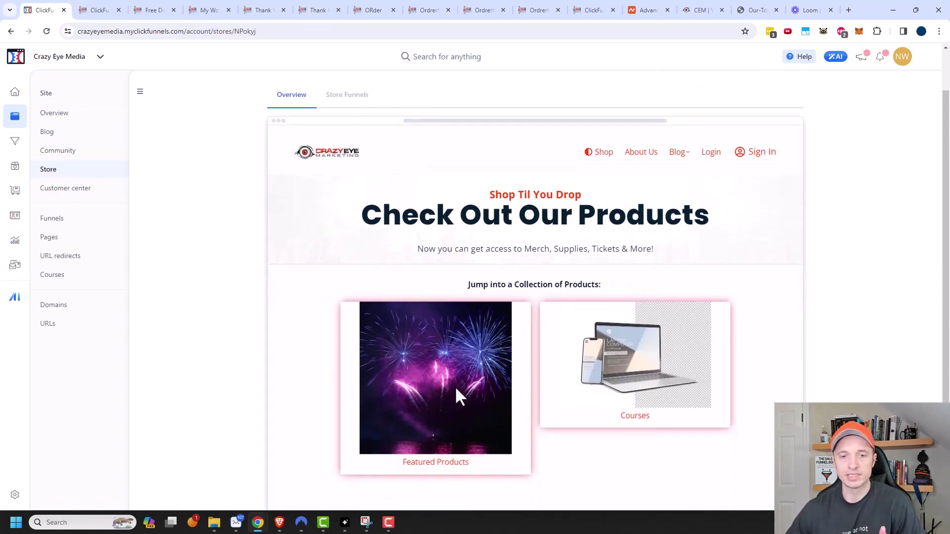
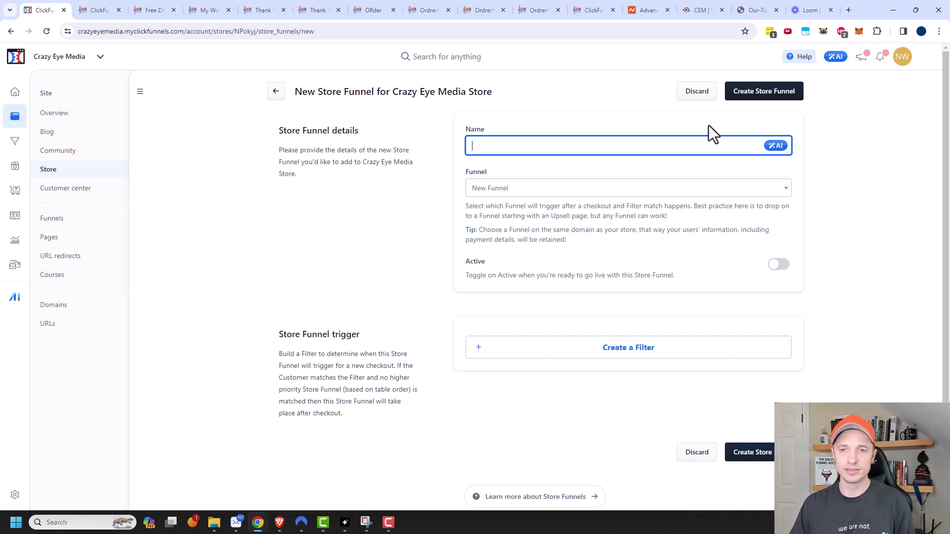
Step: Name the new store funnel "Community Upsell"
{"action": "left_click", "coordinate": [707, 146]}
{"action": "type", "text": "Commmu"}
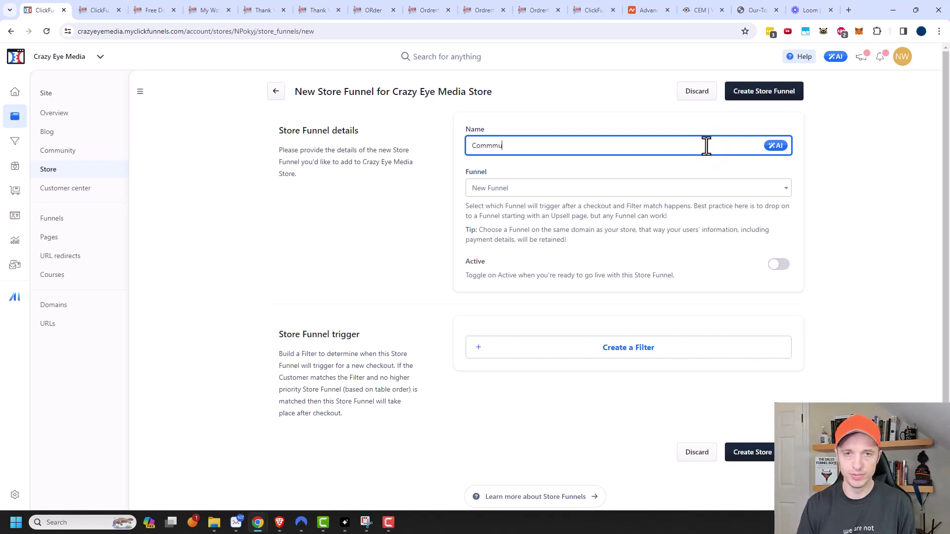
{"action": "type", "text": "nity Upse"}
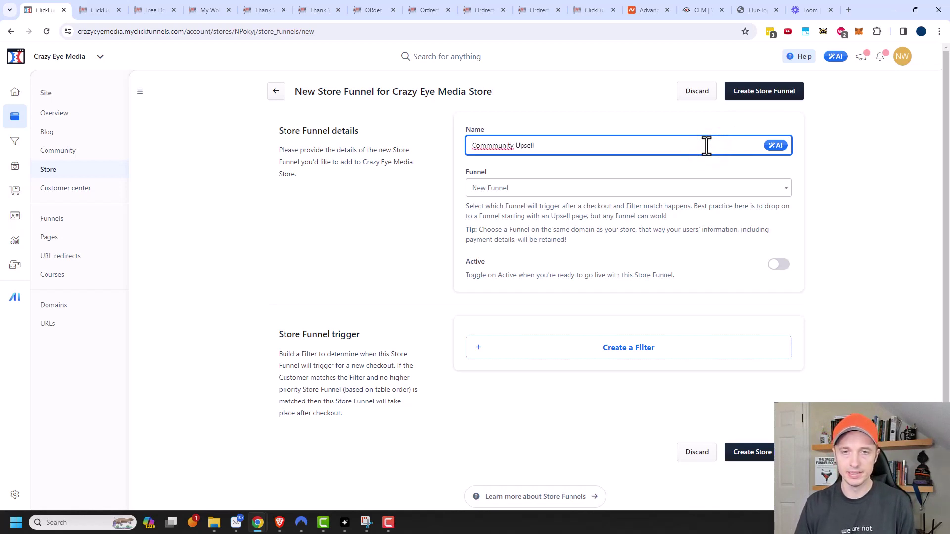
{"action": "type", "text": "ll"}
{"action": "left_click", "coordinate": [499, 146]}
{"action": "key", "text": "BackSpace"}
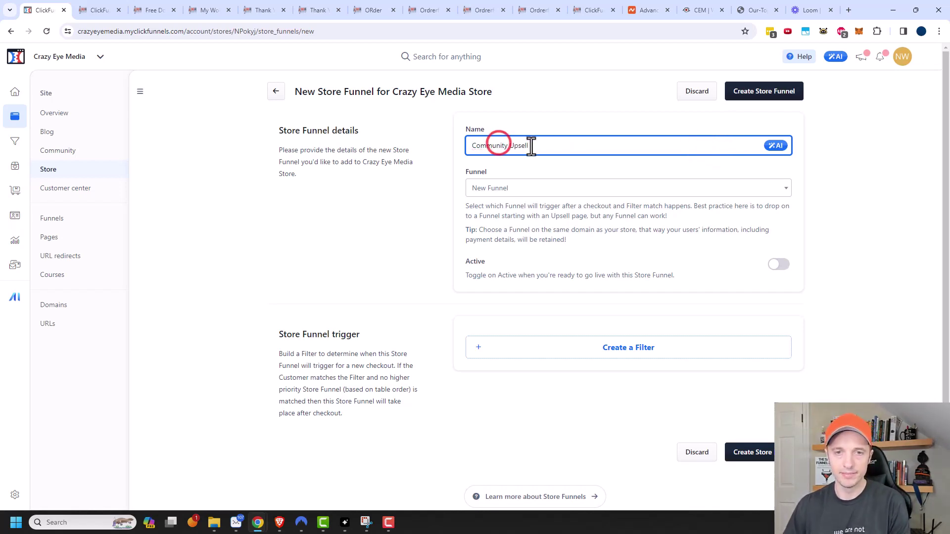
Step: Choose Full Sales Funnel as the funnel to trigger after checkout and set the store funnel to active
{"action": "left_click", "coordinate": [519, 188]}
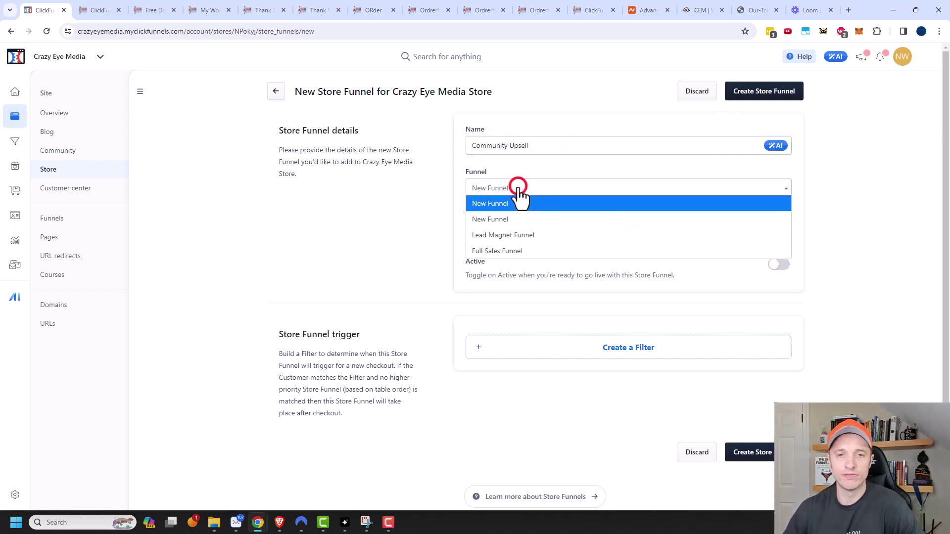
{"action": "left_click", "coordinate": [499, 254]}
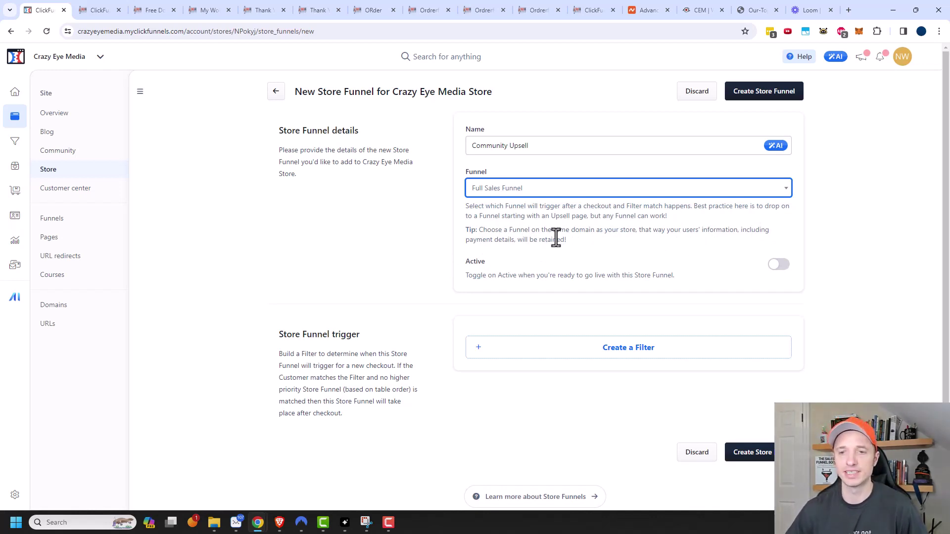
{"action": "left_click", "coordinate": [778, 266]}
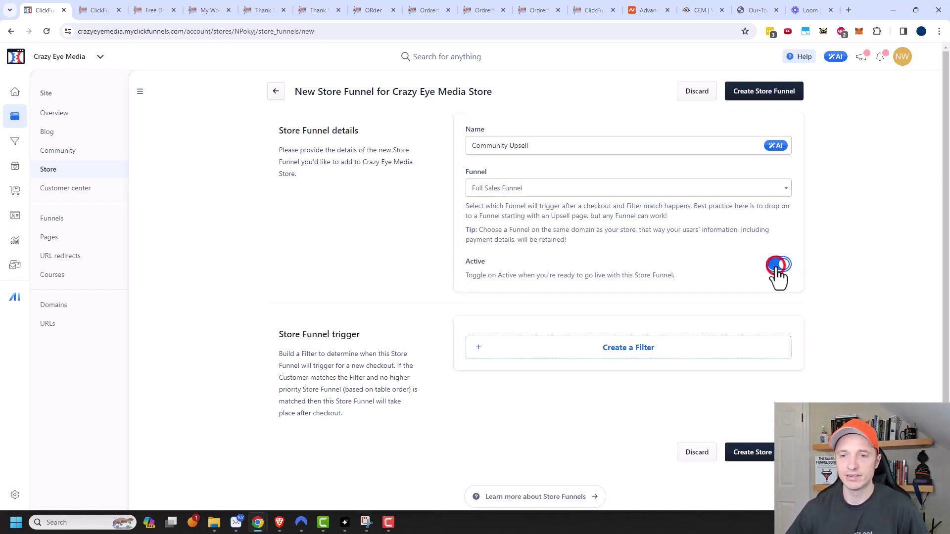
Step: Add a trigger filter where Owns Product is not Main Product, and create the store funnel
{"action": "left_click", "coordinate": [612, 352]}
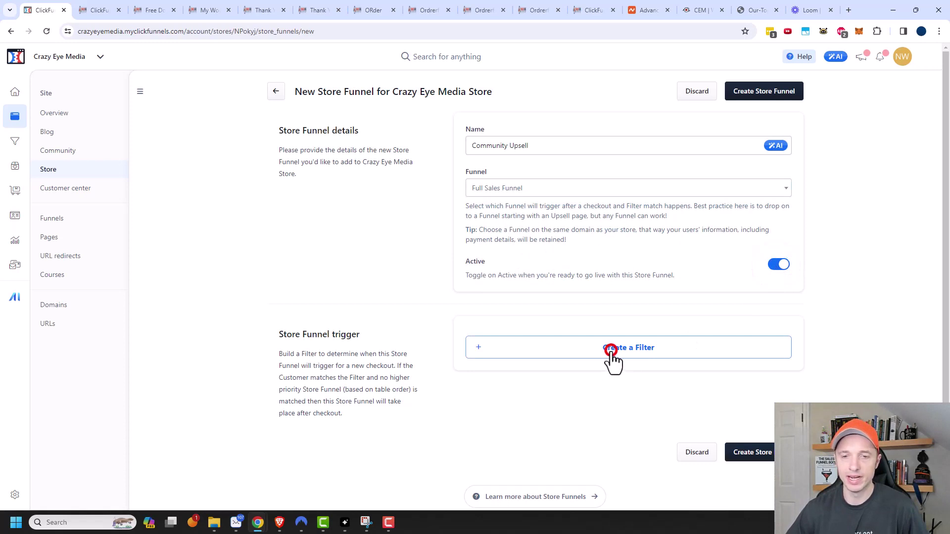
{"action": "left_click", "coordinate": [552, 342]}
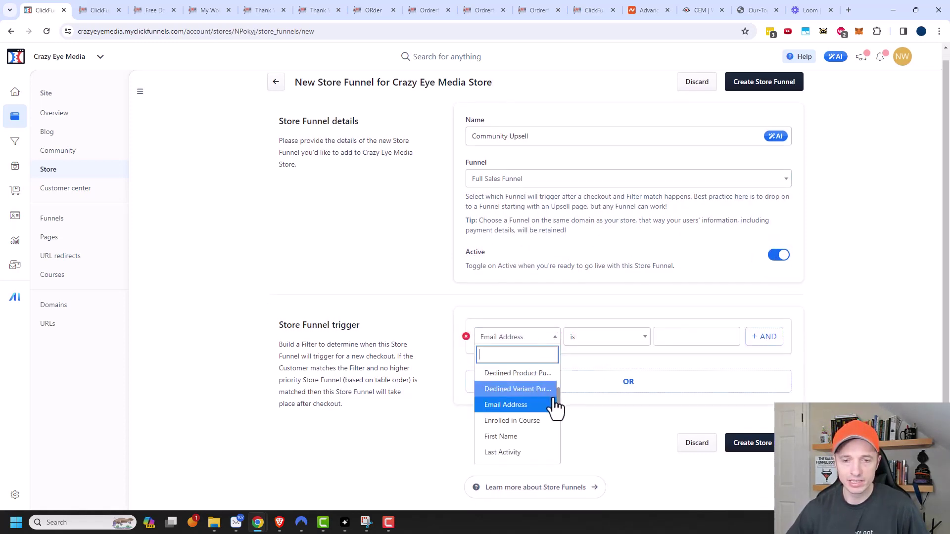
{"action": "left_click_drag", "start_coordinate": [558, 405], "coordinate": [558, 441]}
{"action": "left_click", "coordinate": [513, 415]}
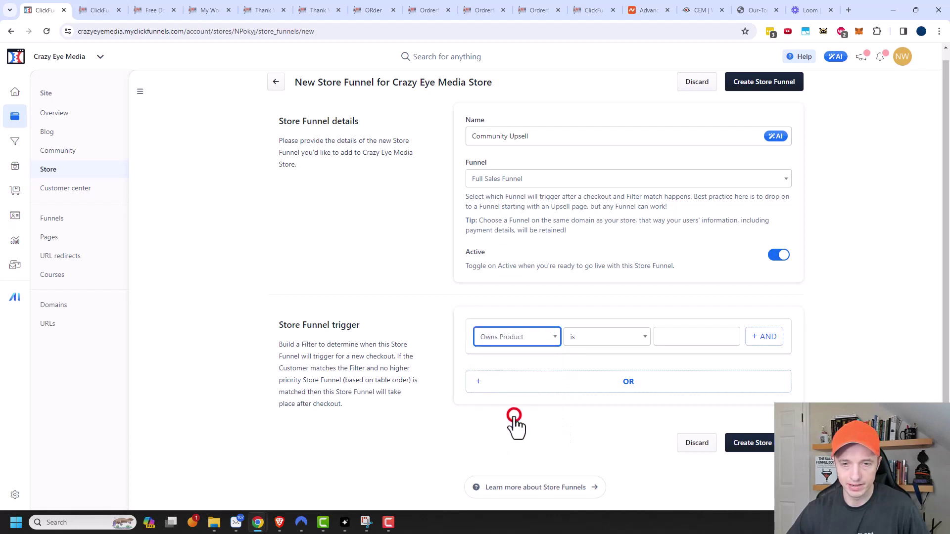
{"action": "left_click", "coordinate": [603, 339]}
{"action": "left_click", "coordinate": [598, 392]}
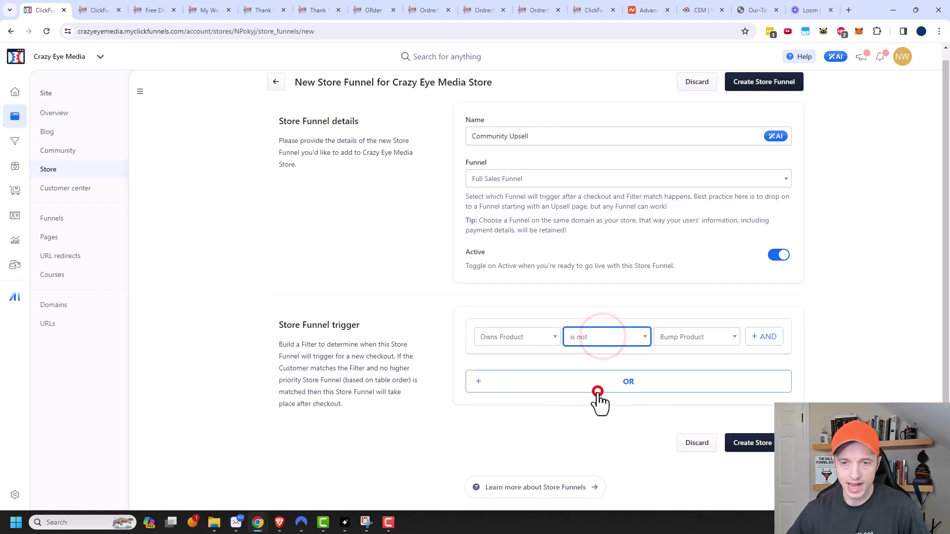
{"action": "left_click", "coordinate": [706, 335]}
{"action": "left_click", "coordinate": [698, 420]}
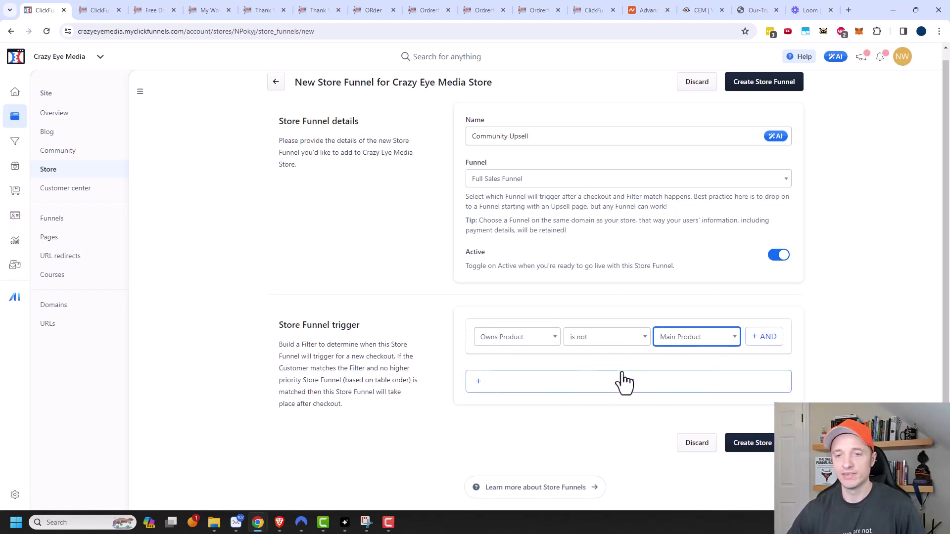
{"action": "left_click", "coordinate": [625, 383]}
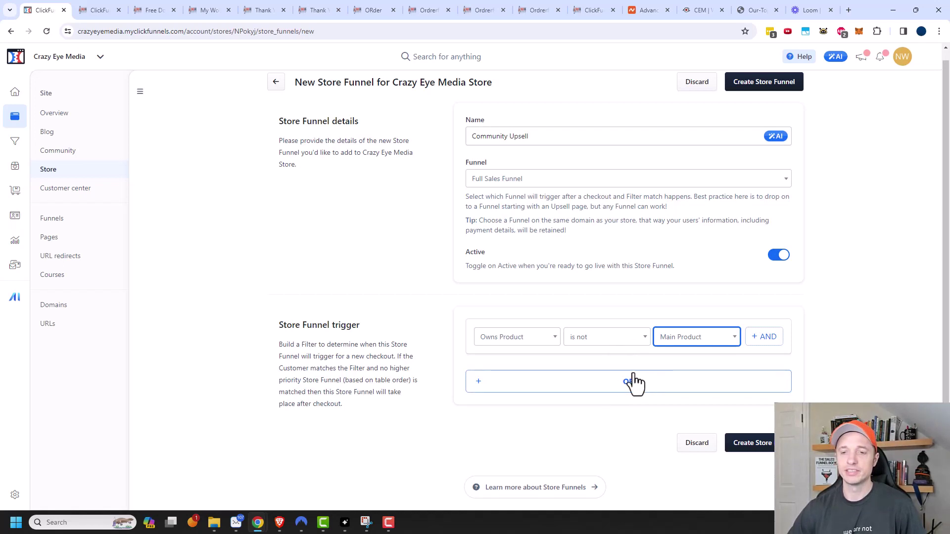
{"action": "left_click", "coordinate": [766, 444]}
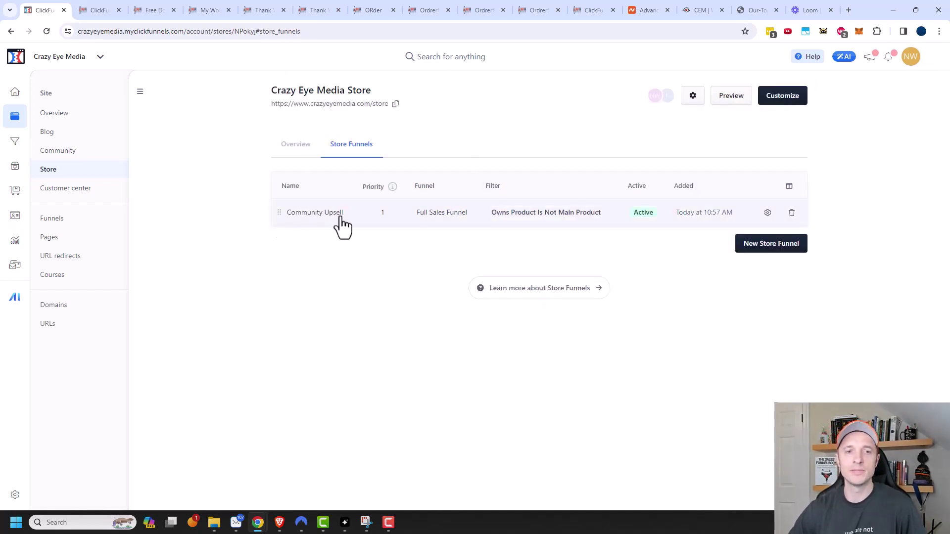